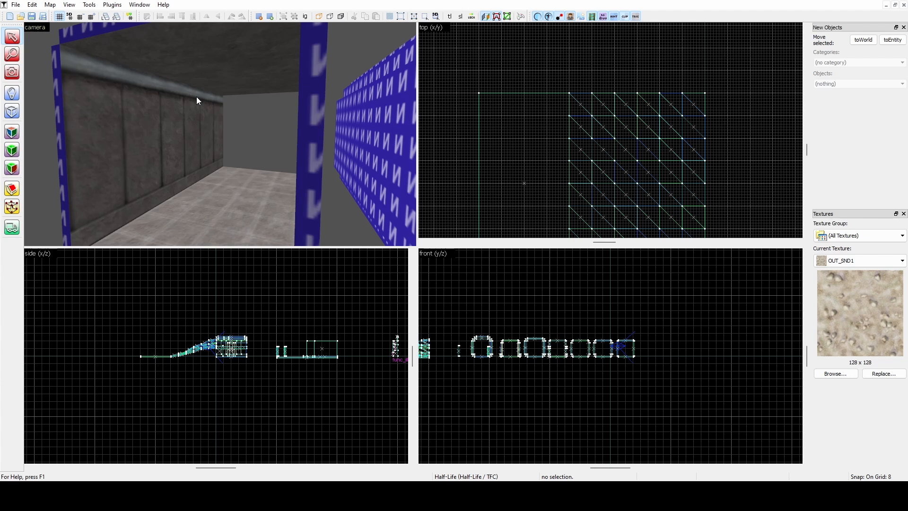
Inspect the top and side faces of the lower trim along the corridor's left wall by selecting them in texture application mode
{"action": "key", "text": "alt+Tab"}
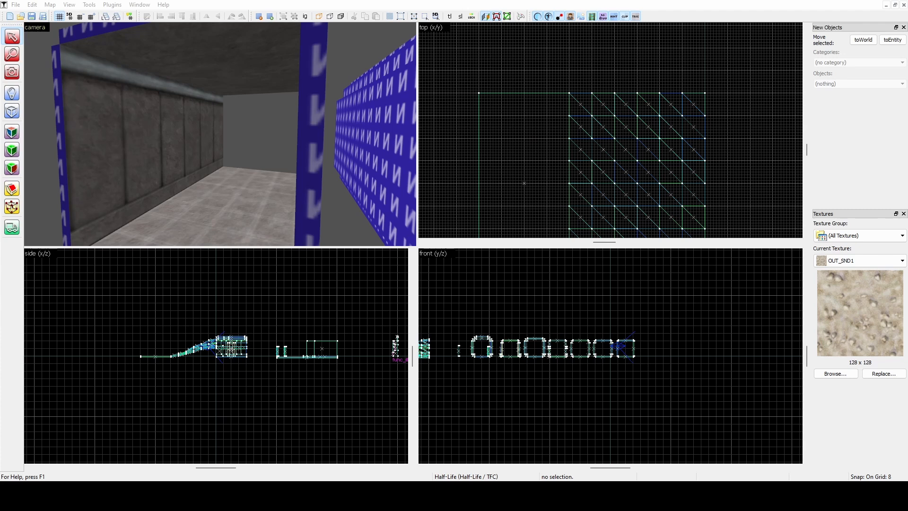
{"action": "key", "text": "s"}
{"action": "key", "text": "z"}
{"action": "key", "text": "d"}
{"action": "key", "text": "w"}
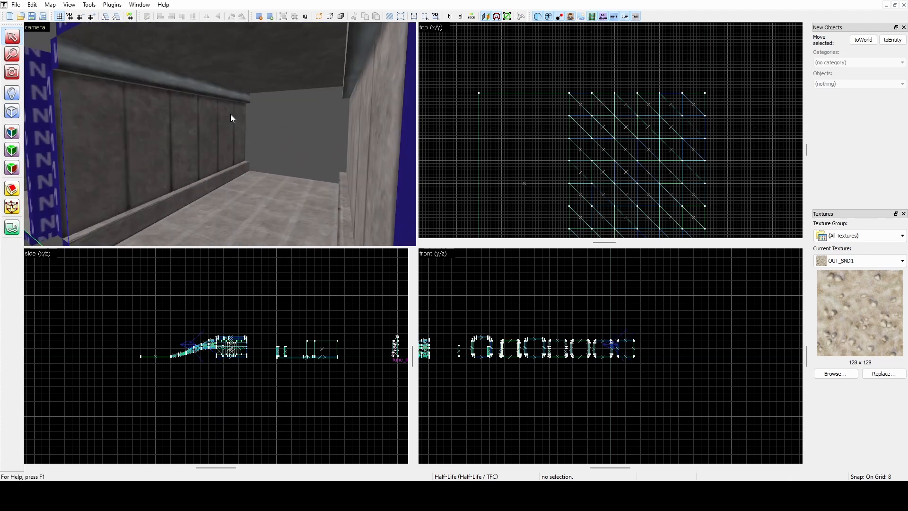
{"action": "key", "text": "w"}
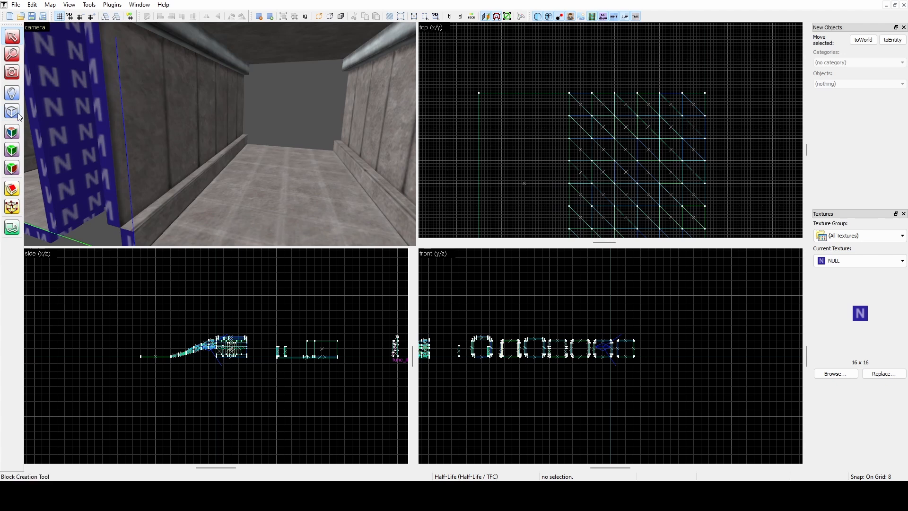
{"action": "left_click", "coordinate": [11, 131]}
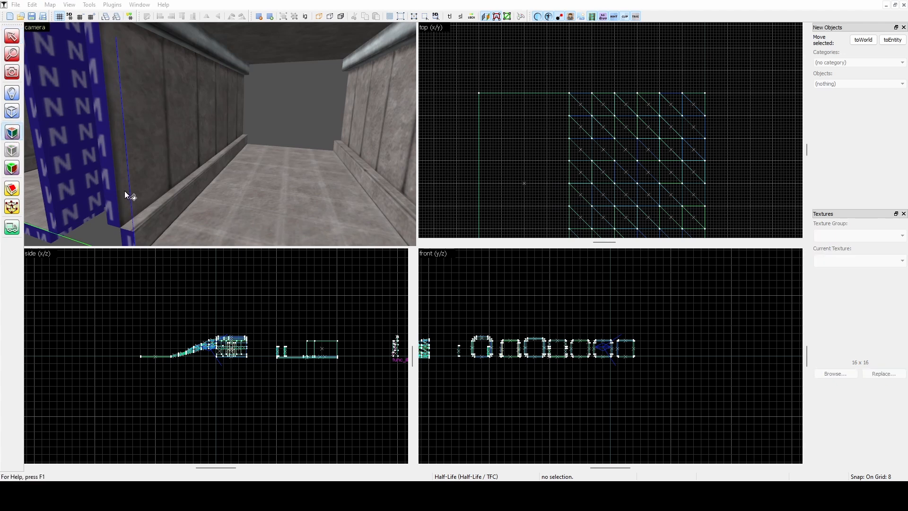
{"action": "left_click", "coordinate": [167, 201]}
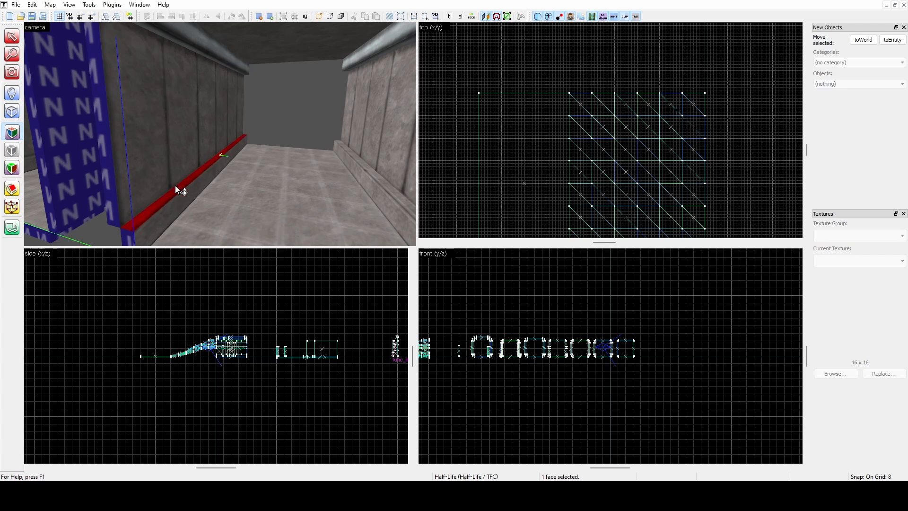
{"action": "scroll", "coordinate": [173, 194], "scroll_direction": "up", "scroll_amount": 1}
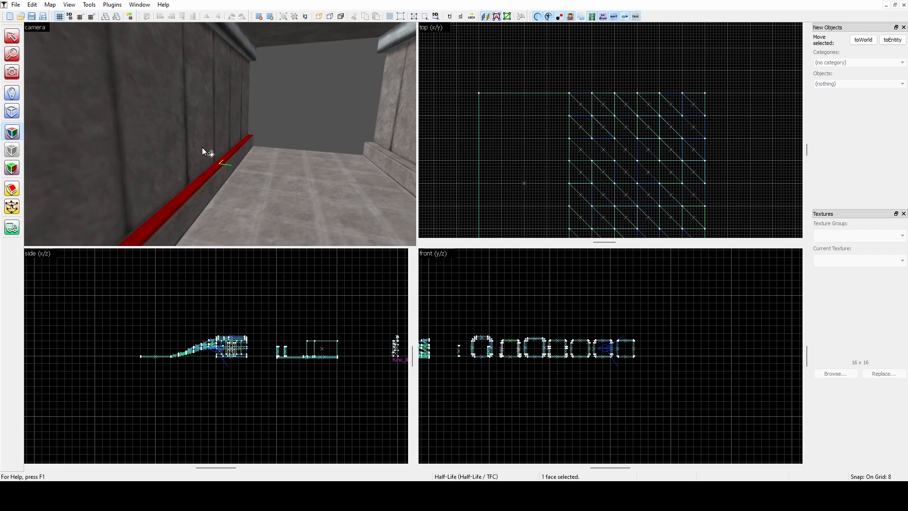
{"action": "middle_click_drag", "start_coordinate": [208, 148], "coordinate": [208, 148]}
{"action": "key", "text": "w"}
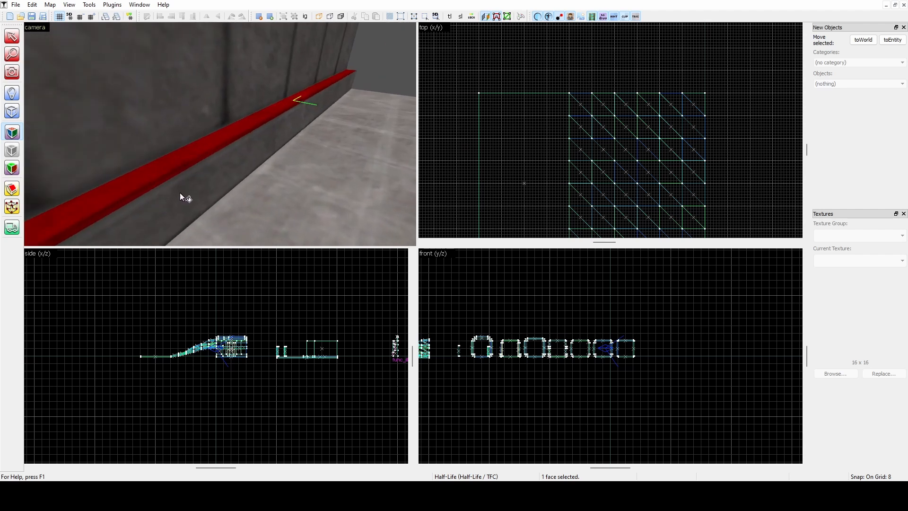
{"action": "left_click", "coordinate": [206, 175]}
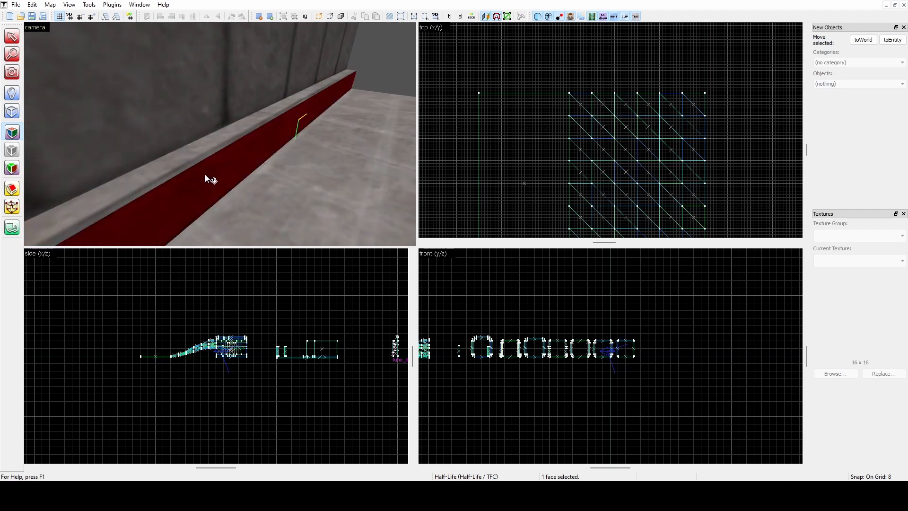
{"action": "left_click", "coordinate": [172, 160]}
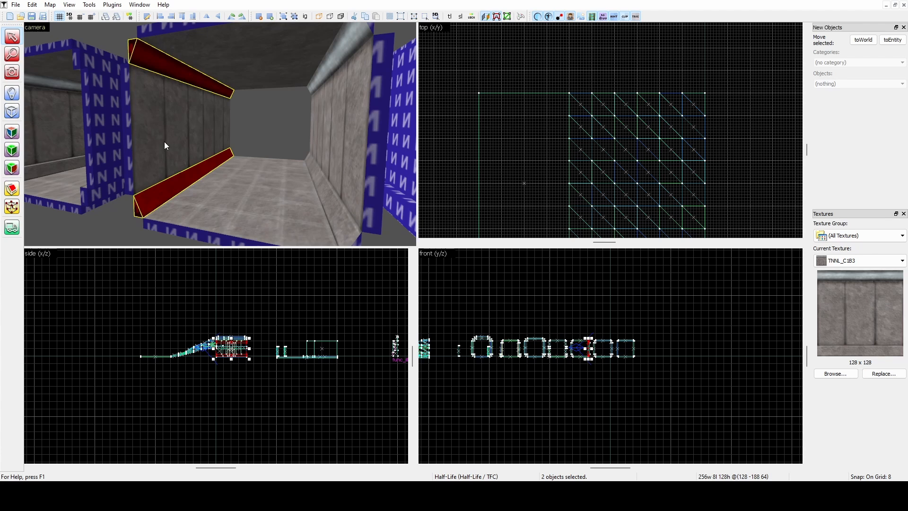
Try to move the left wall together with its upper and lower trim pieces 16 units toward the corridor's inside
{"action": "key", "text": "z"}
{"action": "key", "text": "z"}
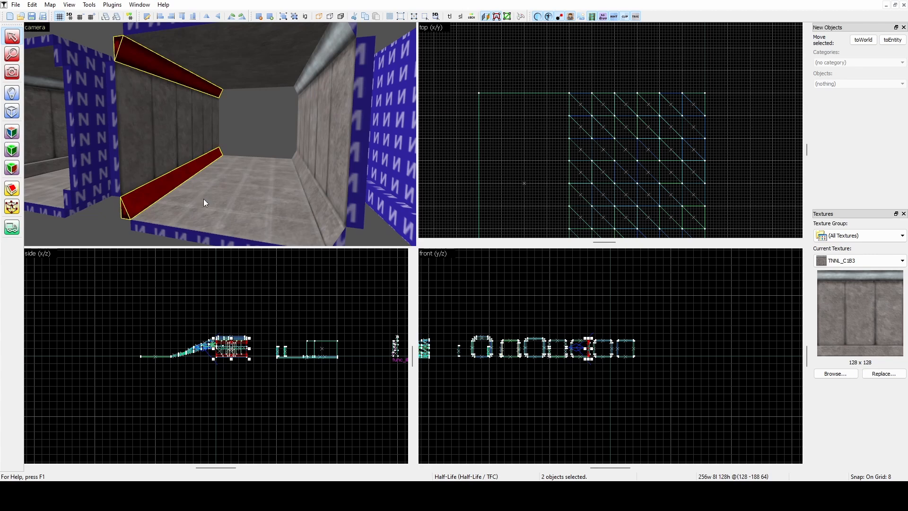
{"action": "left_click", "coordinate": [155, 100], "text": "ctrl"}
{"action": "scroll", "coordinate": [552, 111], "scroll_direction": "down", "scroll_amount": 5}
{"action": "scroll", "coordinate": [515, 174], "scroll_direction": "up", "scroll_amount": 10}
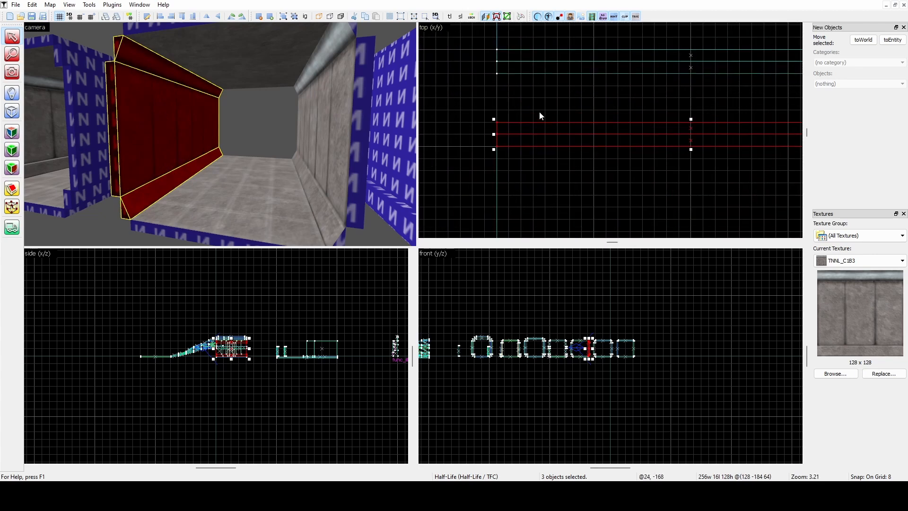
{"action": "left_click_drag", "start_coordinate": [527, 140], "coordinate": [527, 156]}
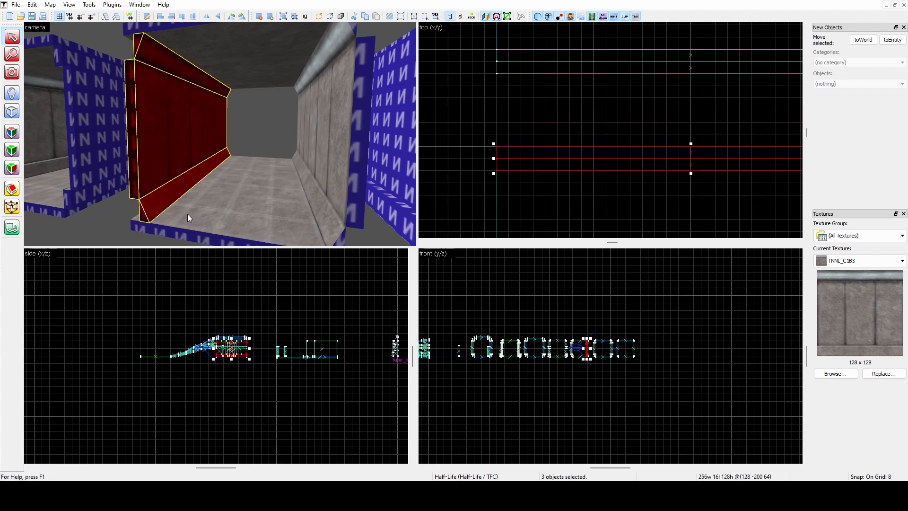
{"action": "key", "text": "ctrl+z"}
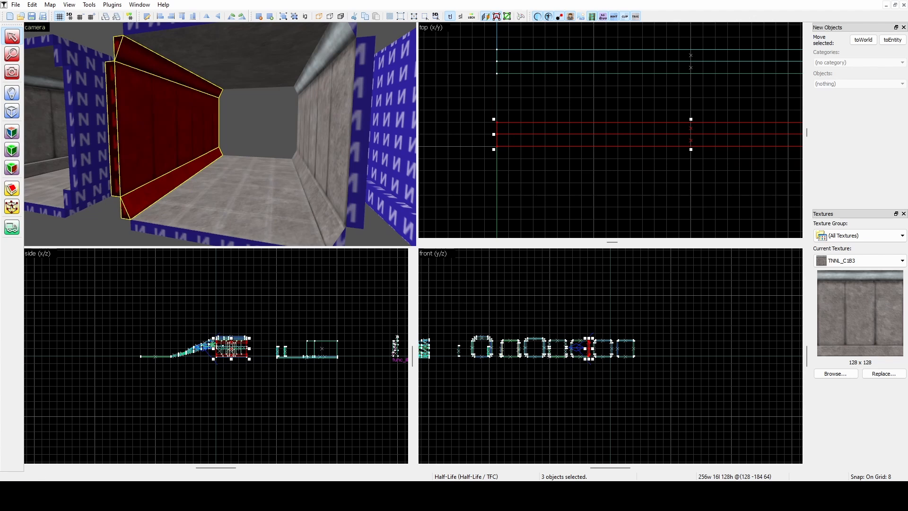
{"action": "left_click", "coordinate": [467, 86]}
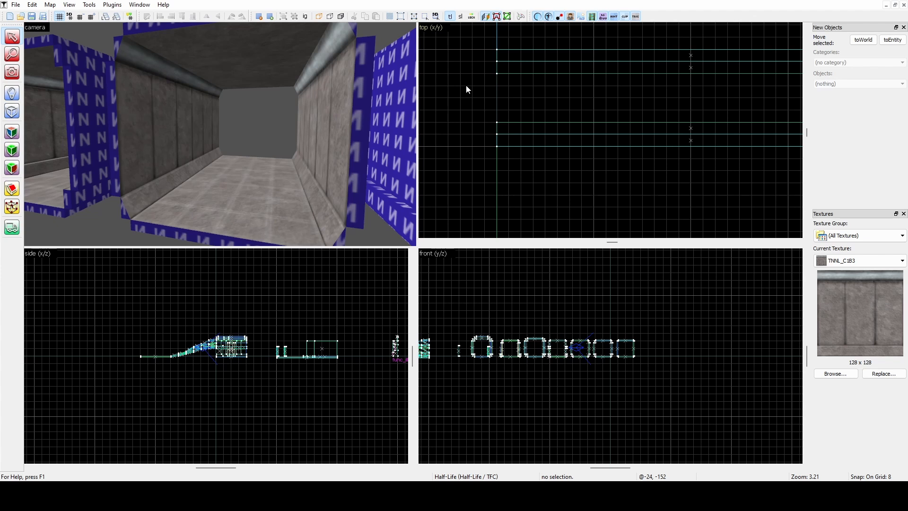
Examine how the left wall of the gold-trimmed corridor is built by selecting its two wall panels, middle band and base trim
{"action": "key", "text": "a"}
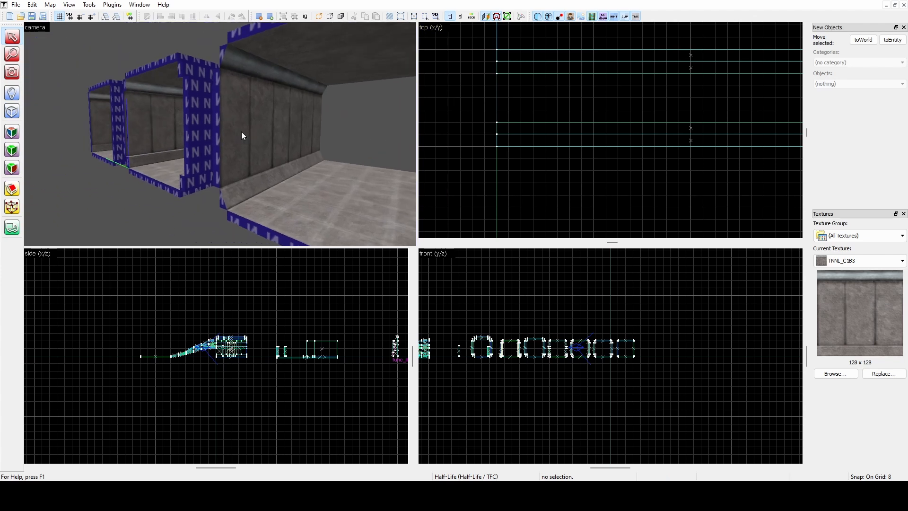
{"action": "key", "text": "Right"}
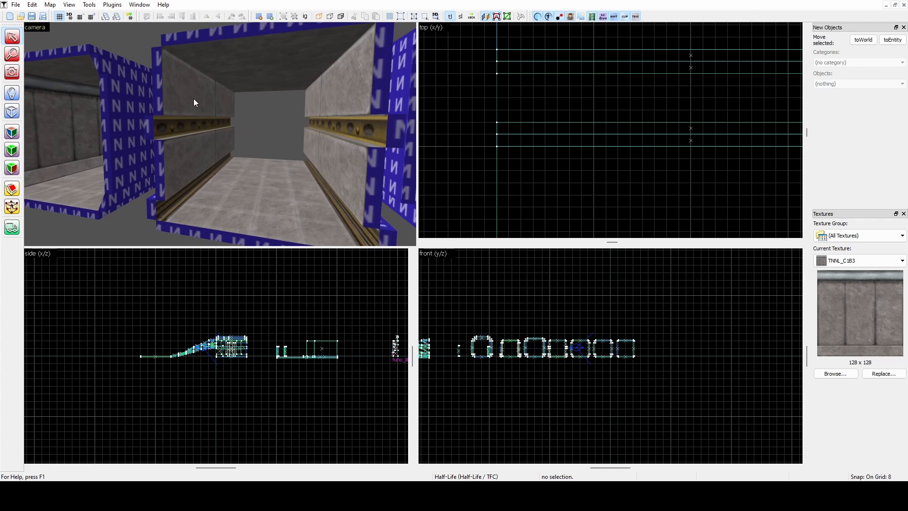
{"action": "left_click", "coordinate": [202, 111]}
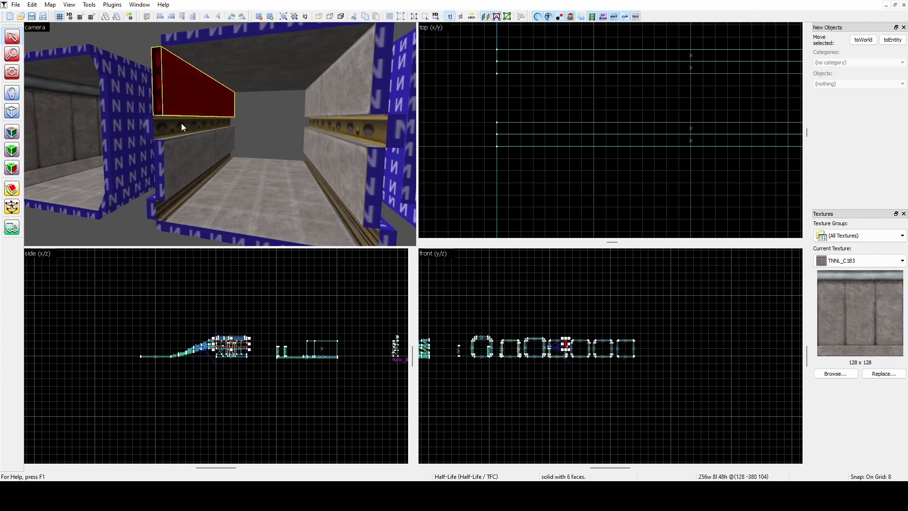
{"action": "left_click", "coordinate": [174, 129], "text": "ctrl"}
{"action": "left_click", "coordinate": [173, 170], "text": "ctrl"}
{"action": "left_click", "coordinate": [152, 206], "text": "ctrl"}
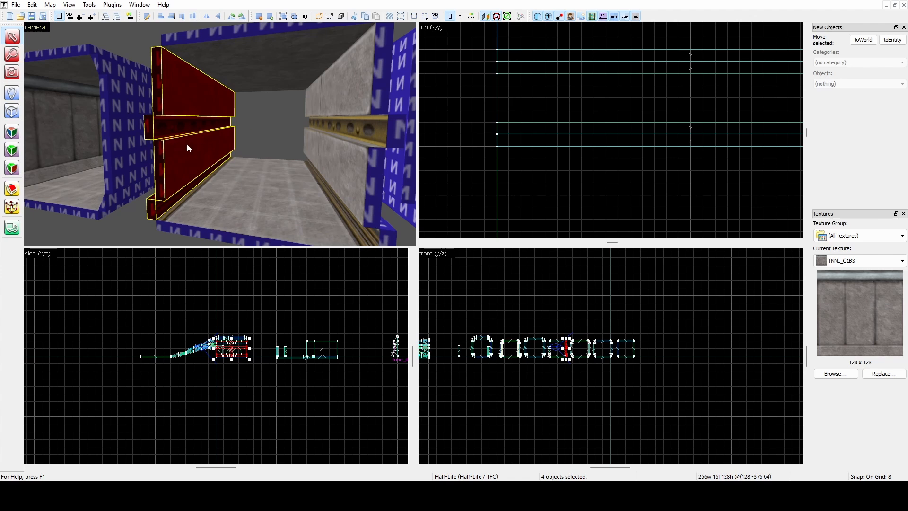
{"action": "mouse_move", "coordinate": [225, 169]}
{"action": "middle_mouse_down"}
{"action": "mouse_move", "coordinate": [170, 136]}
{"action": "mouse_move", "coordinate": [117, 158]}
{"action": "middle_mouse_up"}
{"action": "key", "text": "w"}
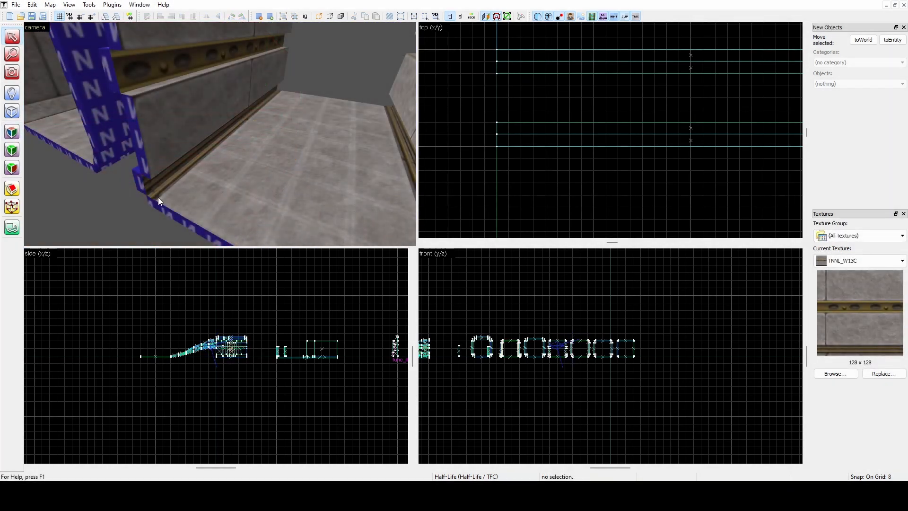
{"action": "left_click", "coordinate": [156, 194]}
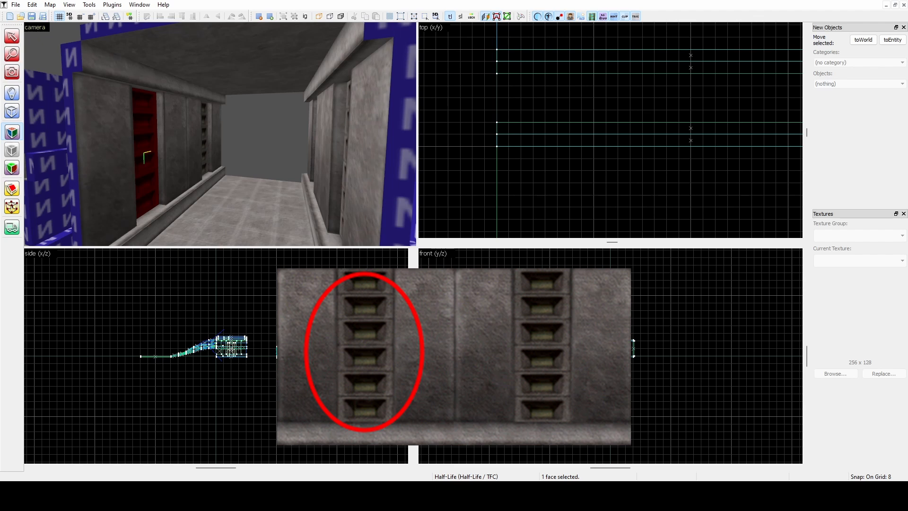
Examine the recessed slot face and surrounding brushes of the TNNL_W2C left wall, and the protruding pillar in the neighbouring corridor
{"action": "left_click", "coordinate": [120, 129]}
{"action": "left_click", "coordinate": [142, 135]}
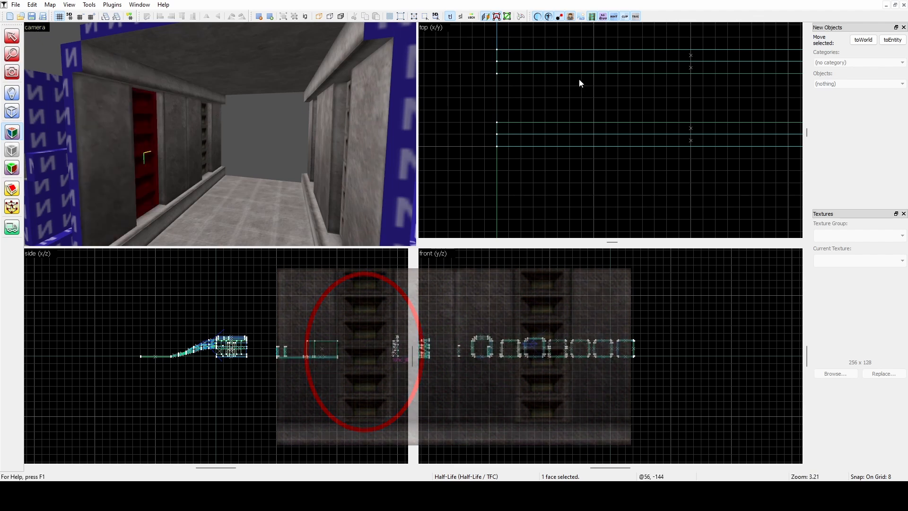
{"action": "left_click", "coordinate": [579, 79]}
{"action": "left_click", "coordinate": [134, 145]}
{"action": "left_click", "coordinate": [138, 144], "text": "ctrl"}
{"action": "left_click", "coordinate": [177, 129], "text": "ctrl"}
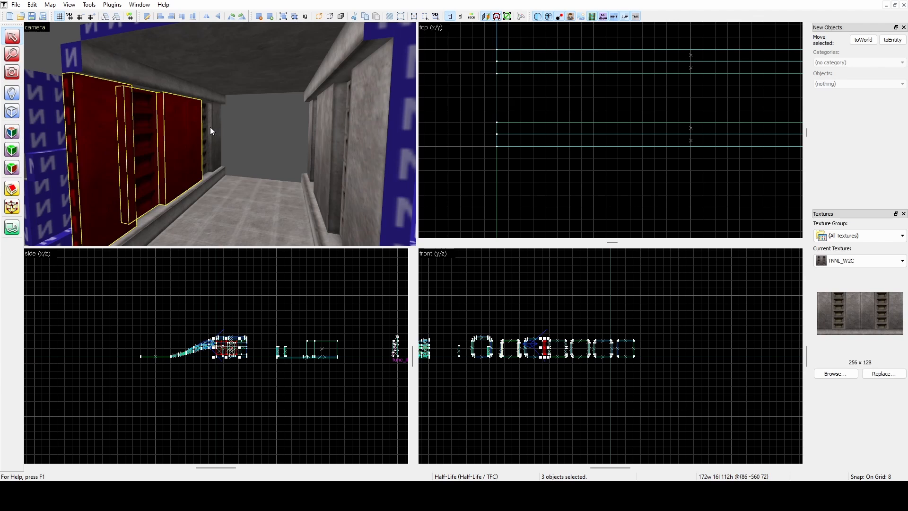
{"action": "left_click", "coordinate": [475, 150]}
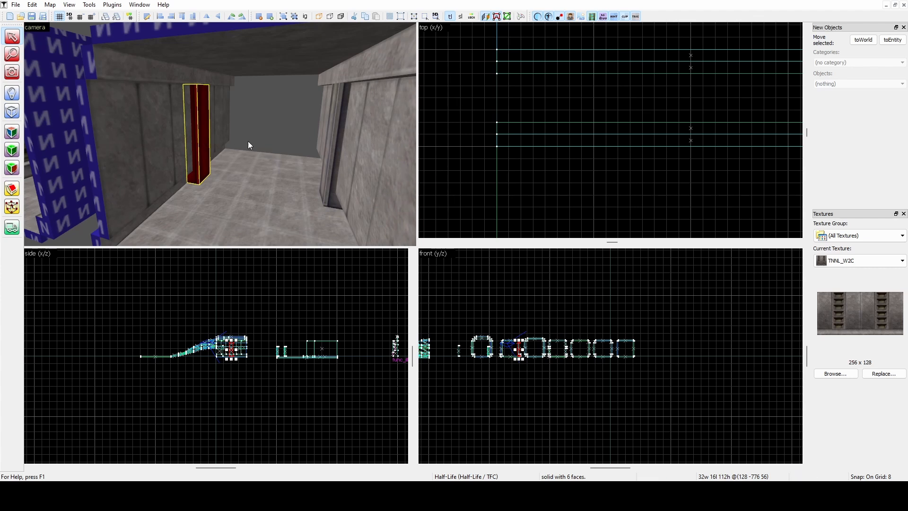
{"action": "left_click", "coordinate": [449, 123]}
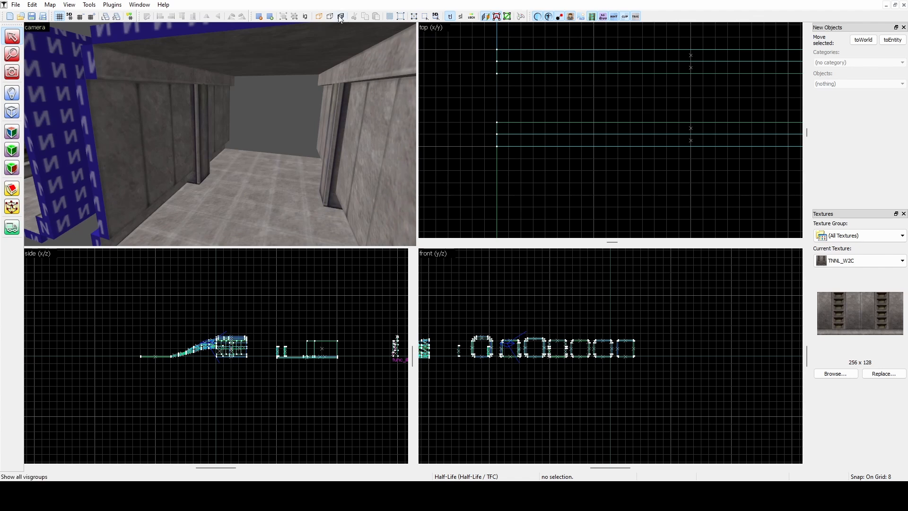
{"action": "left_click", "coordinate": [201, 184]}
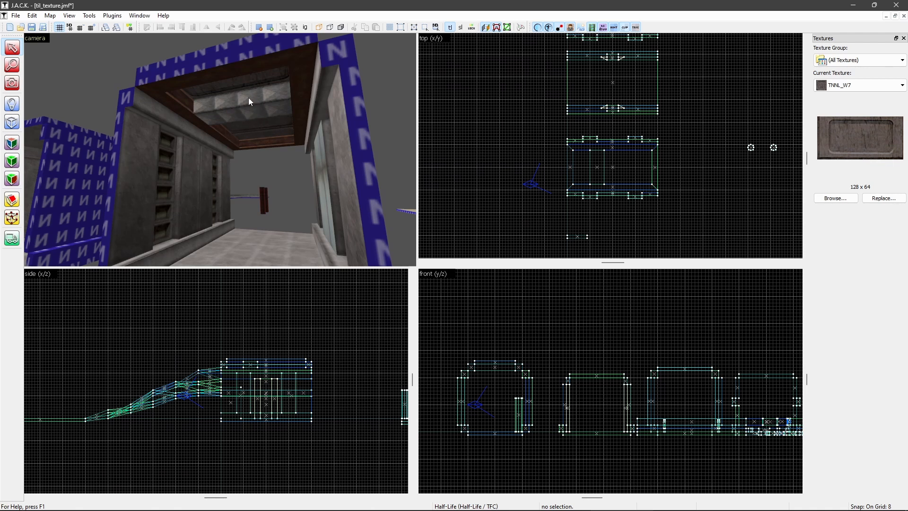
Inspect the surface properties of the TNNL_W7 face on the recessed ceiling brush
{"action": "left_click", "coordinate": [245, 85]}
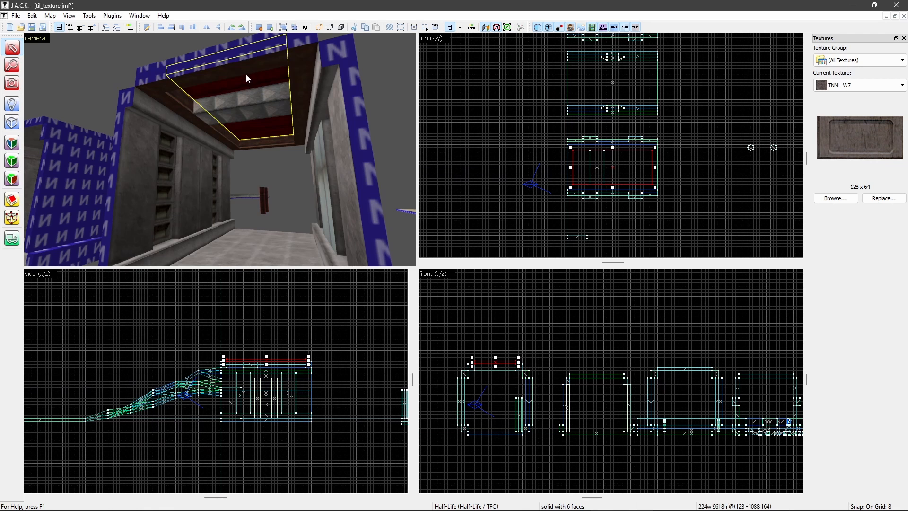
{"action": "key", "text": "shift+a"}
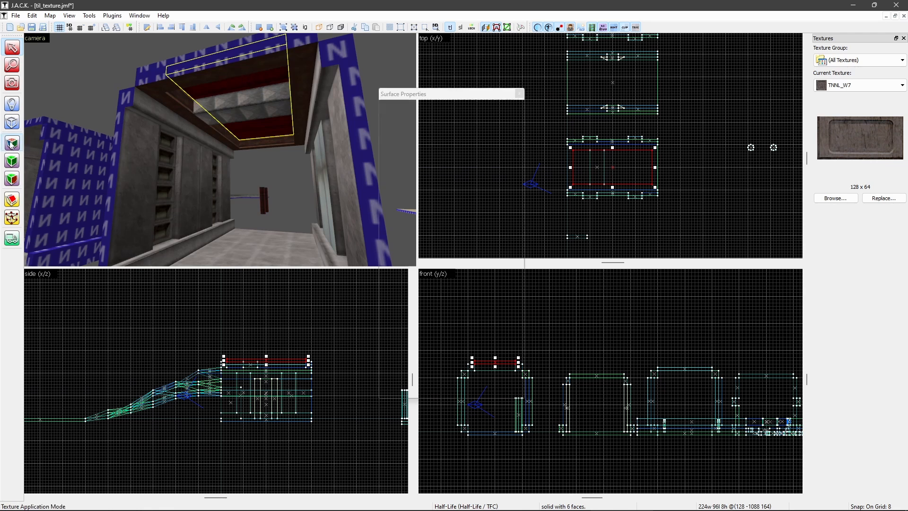
{"action": "left_click", "coordinate": [244, 86]}
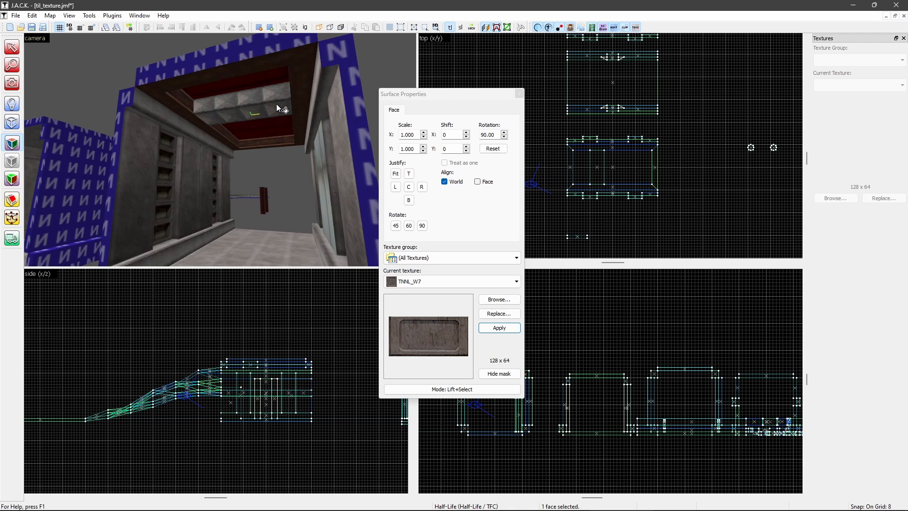
{"action": "scroll", "coordinate": [417, 134], "scroll_direction": "up", "scroll_amount": 1}
{"action": "scroll", "coordinate": [418, 134], "scroll_direction": "down", "scroll_amount": 3}
{"action": "scroll", "coordinate": [453, 135], "scroll_direction": "up", "scroll_amount": 5}
{"action": "left_click", "coordinate": [519, 94]}
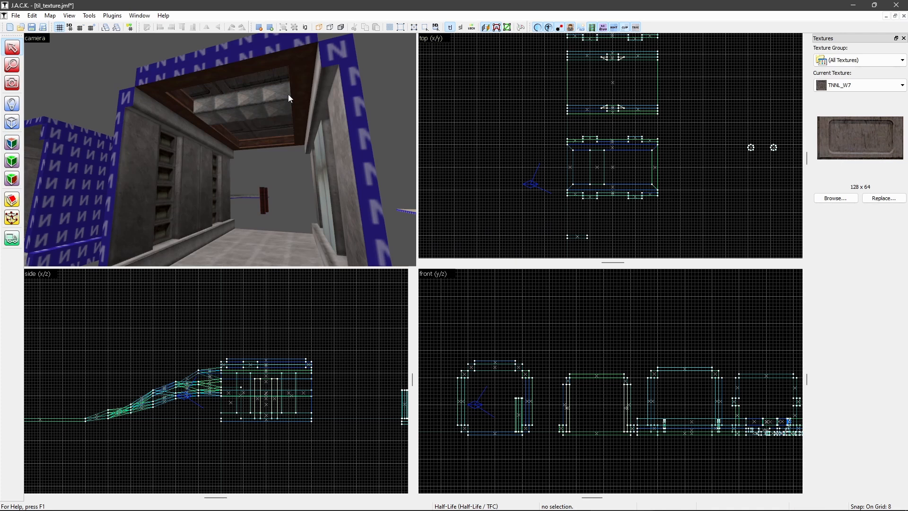
Shorten the recessed ceiling brush to 56 units wide from its far end, keeping its near end in place
{"action": "left_click", "coordinate": [250, 83]}
{"action": "scroll", "coordinate": [636, 174], "scroll_direction": "up", "scroll_amount": 1}
{"action": "scroll", "coordinate": [551, 171], "scroll_direction": "up", "scroll_amount": 1}
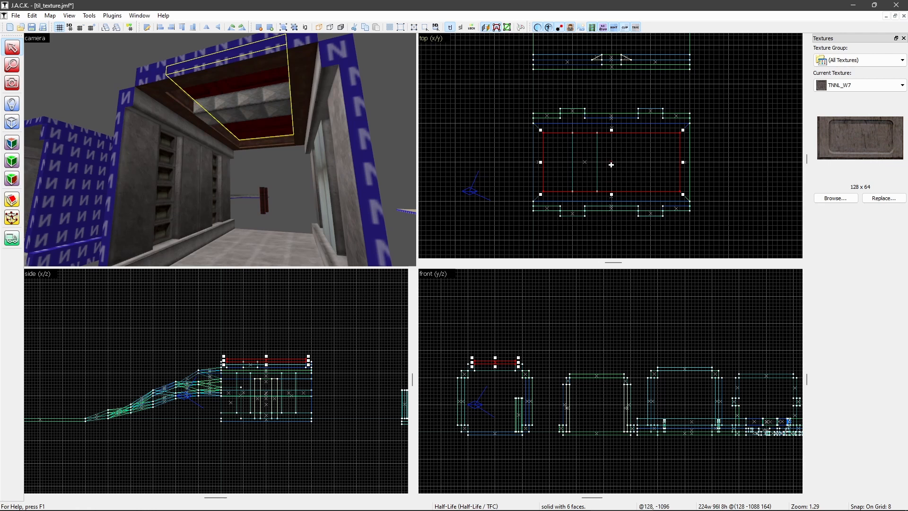
{"action": "left_click_drag", "start_coordinate": [684, 162], "coordinate": [615, 174]}
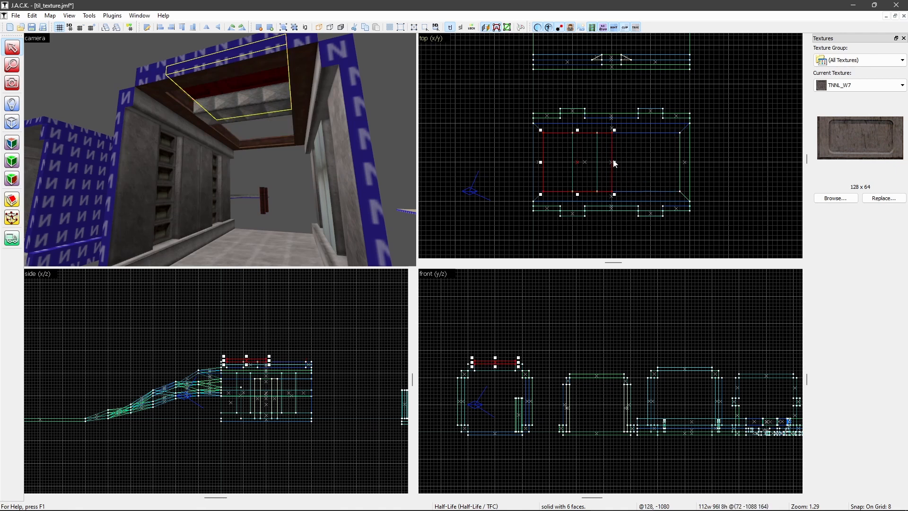
{"action": "left_click_drag", "start_coordinate": [614, 161], "coordinate": [578, 166]}
{"action": "left_click", "coordinate": [740, 146]}
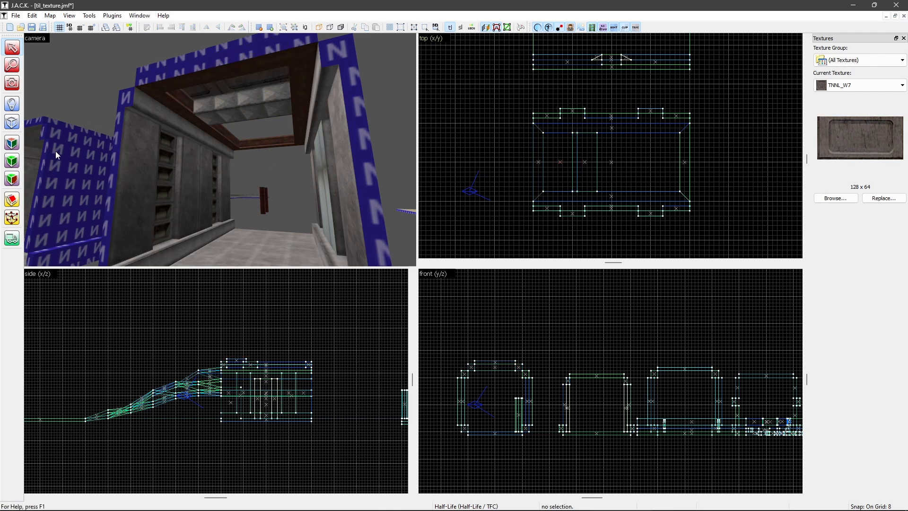
Fit the TNNL_W7 texture to the shortened ceiling brush's underside face and reselect the brush
{"action": "left_click", "coordinate": [9, 147]}
{"action": "left_click", "coordinate": [260, 78]}
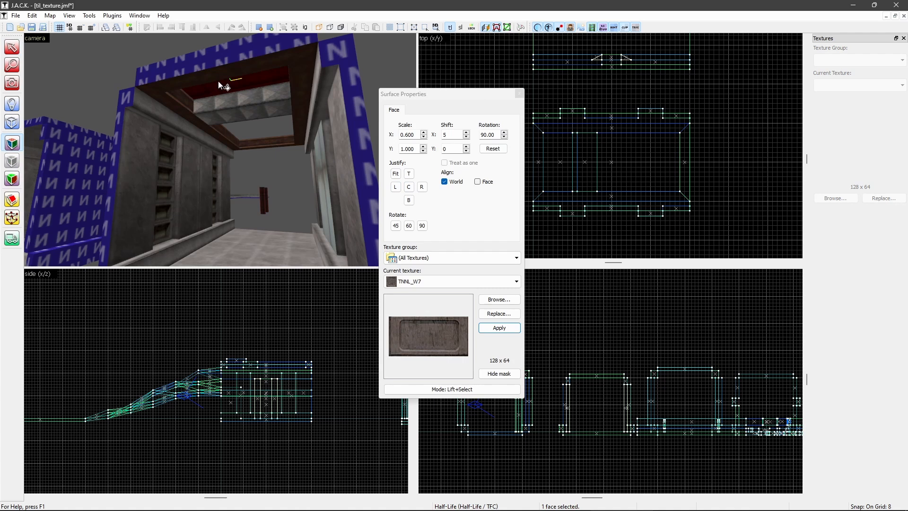
{"action": "left_click", "coordinate": [396, 174]}
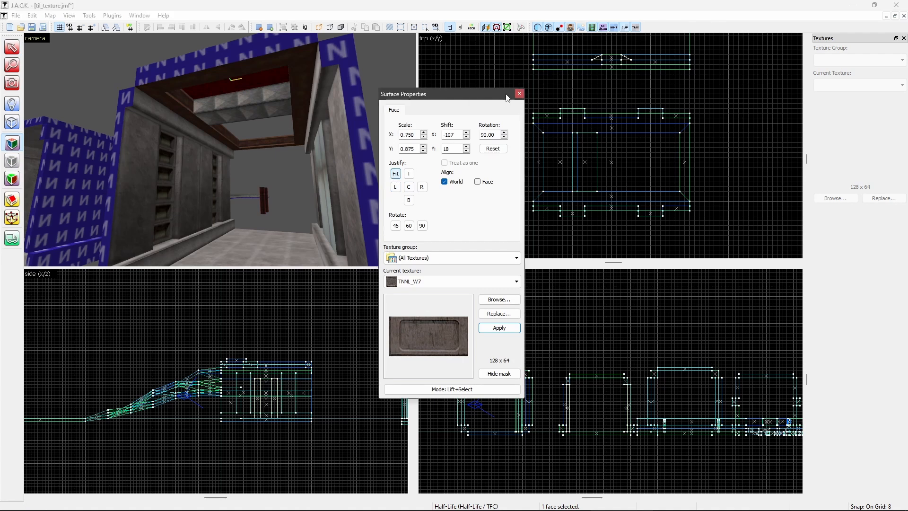
{"action": "left_click", "coordinate": [520, 93]}
{"action": "left_click", "coordinate": [226, 84]}
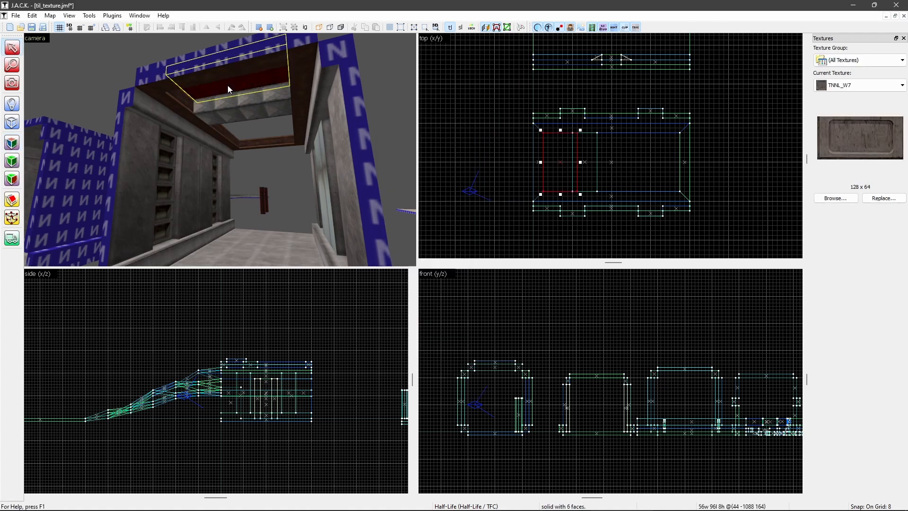
Stretch the recessed ceiling brush lengthwise to the far end of the recess and deselect it
{"action": "left_click_drag", "start_coordinate": [582, 162], "coordinate": [680, 162]}
{"action": "left_click", "coordinate": [453, 161]}
{"action": "key", "text": "z"}
{"action": "key", "text": "w"}
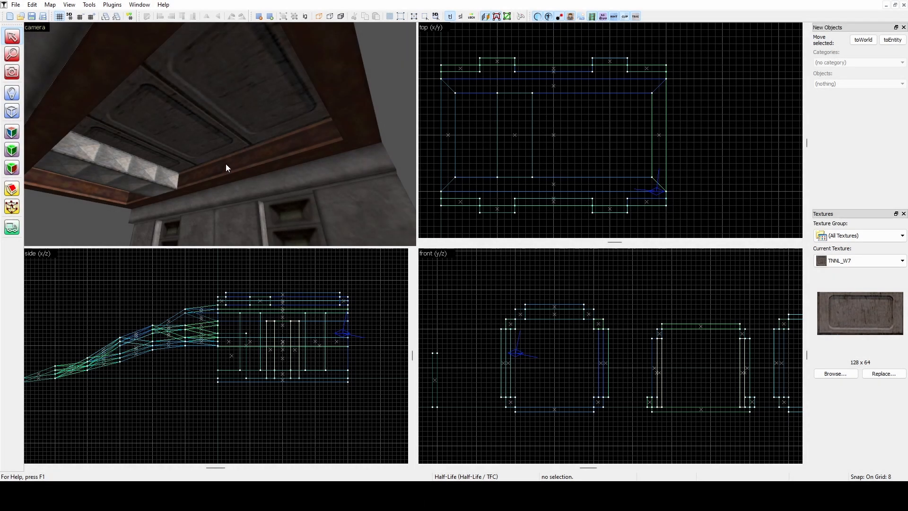
Shorten the crossbeam brush under the ceiling to about a quarter of its length from one end, and examine its exposed end face
{"action": "left_click", "coordinate": [112, 161]}
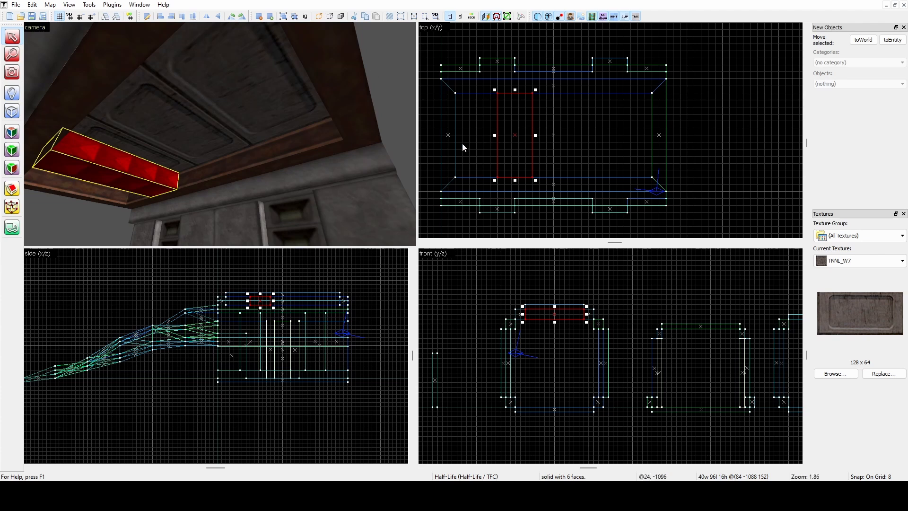
{"action": "scroll", "coordinate": [513, 137], "scroll_direction": "up", "scroll_amount": 2}
{"action": "left_click_drag", "start_coordinate": [519, 190], "coordinate": [518, 99]}
{"action": "left_click", "coordinate": [625, 107]}
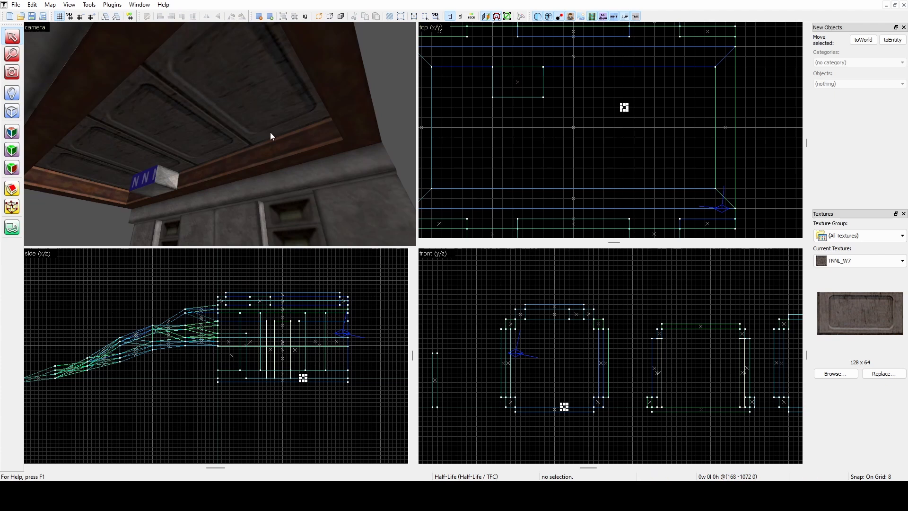
{"action": "key", "text": "z"}
{"action": "key", "text": "w"}
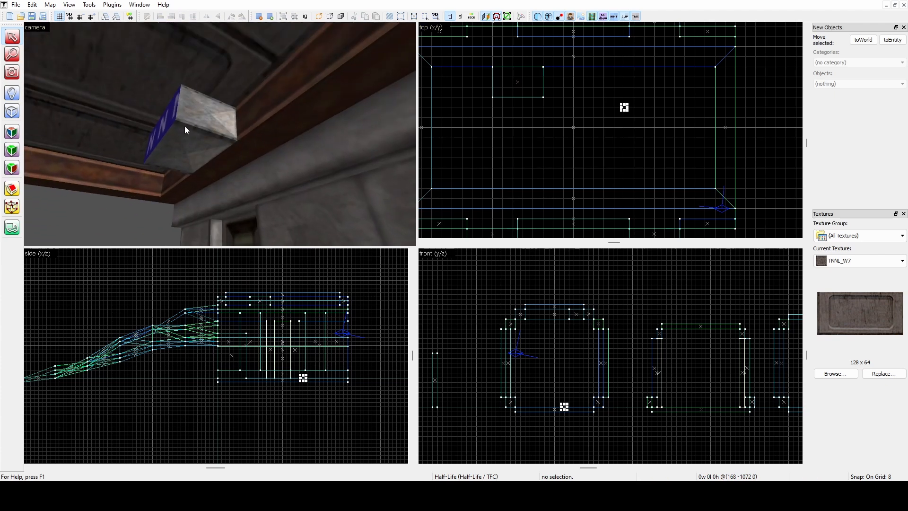
{"action": "key", "text": "a"}
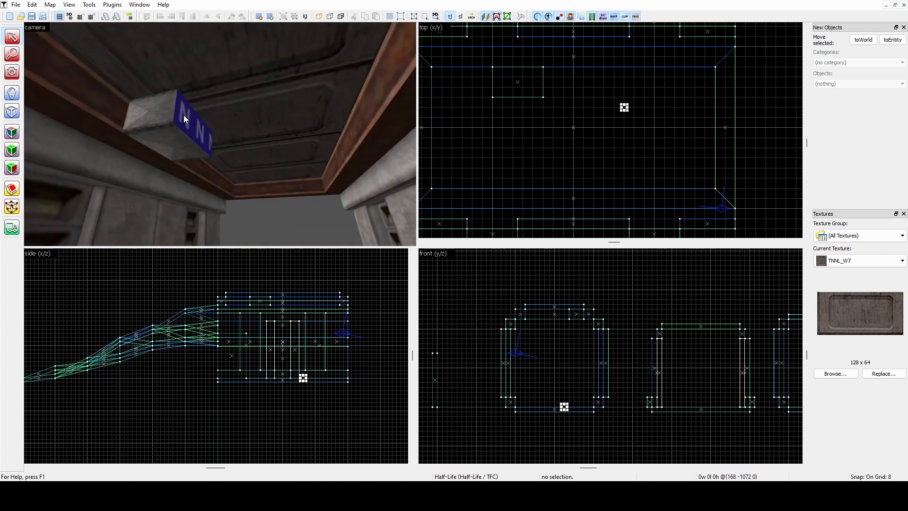
Stretch the shortened crossbeam brush back across the full width of the ceiling recess and deselect it
{"action": "left_click", "coordinate": [184, 114]}
{"action": "left_click_drag", "start_coordinate": [518, 98], "coordinate": [517, 188]}
{"action": "key", "text": "Escape"}
{"action": "key", "text": "z"}
{"action": "key", "text": "z"}
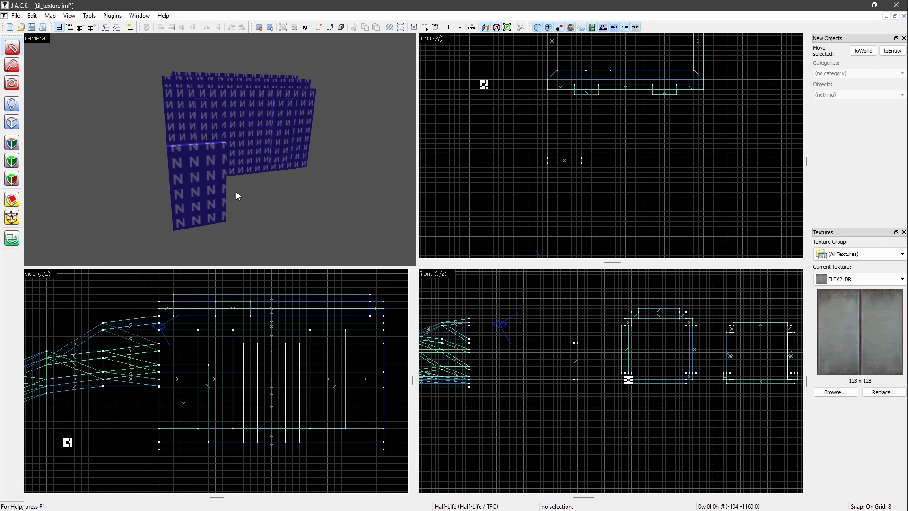
Identify the freestanding door brush and check the current ELEV2_DR texture in the surface properties
{"action": "left_click", "coordinate": [201, 172]}
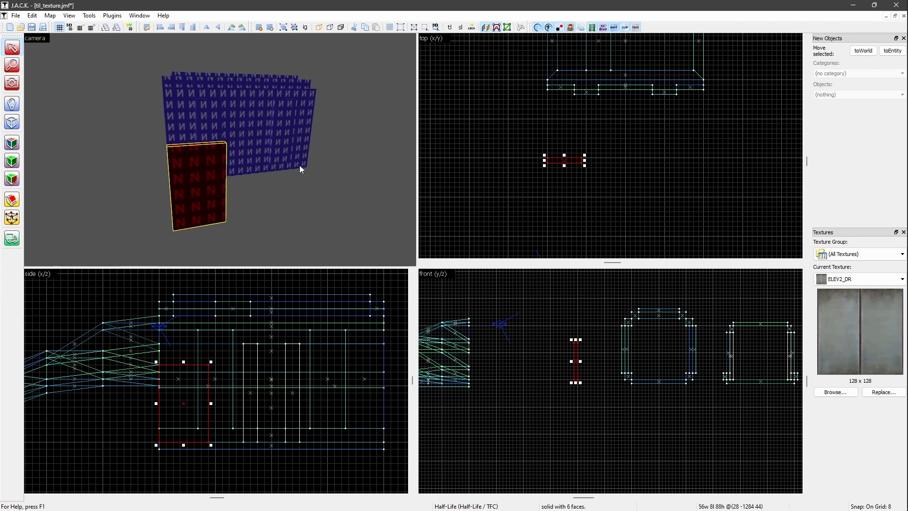
{"action": "left_click", "coordinate": [465, 134]}
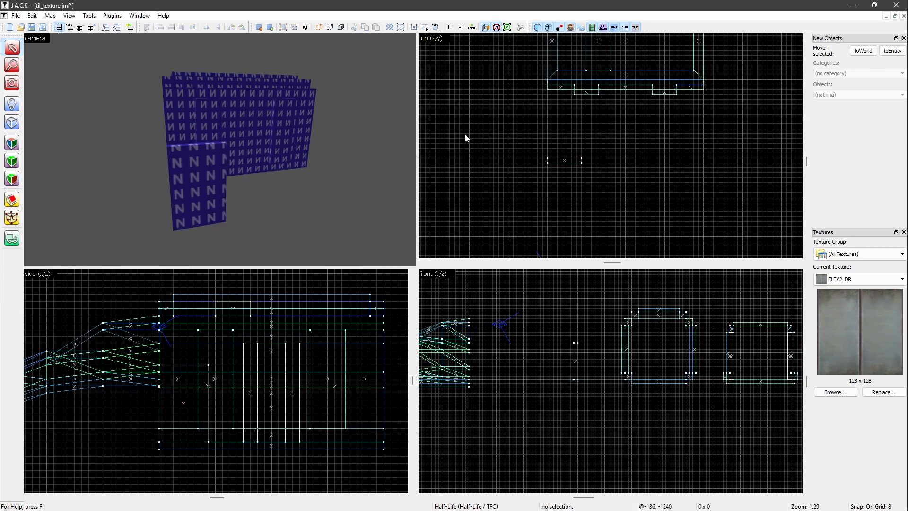
{"action": "left_click", "coordinate": [10, 143]}
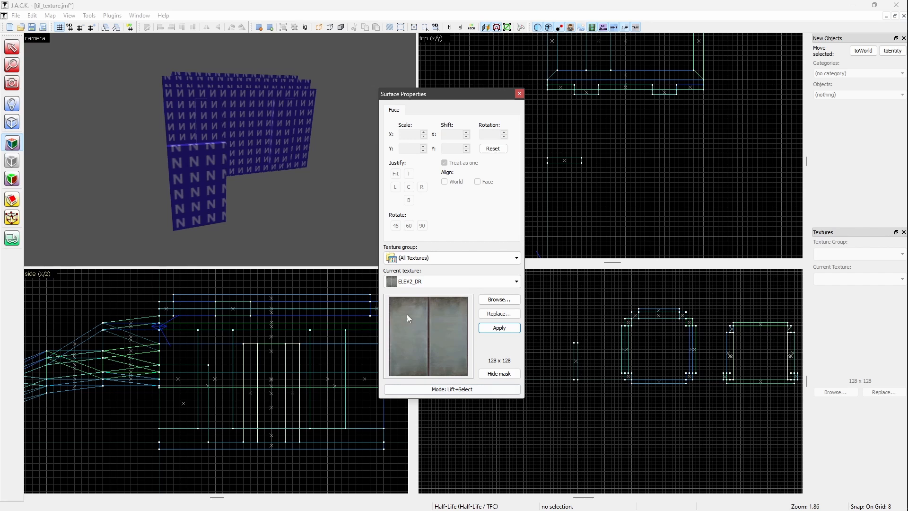
{"action": "left_click", "coordinate": [520, 94]}
Duplicate the freestanding door brush and place the copy flush against its side, in line with the original
{"action": "left_click", "coordinate": [213, 179]}
{"action": "scroll", "coordinate": [642, 172], "scroll_direction": "up", "scroll_amount": 2}
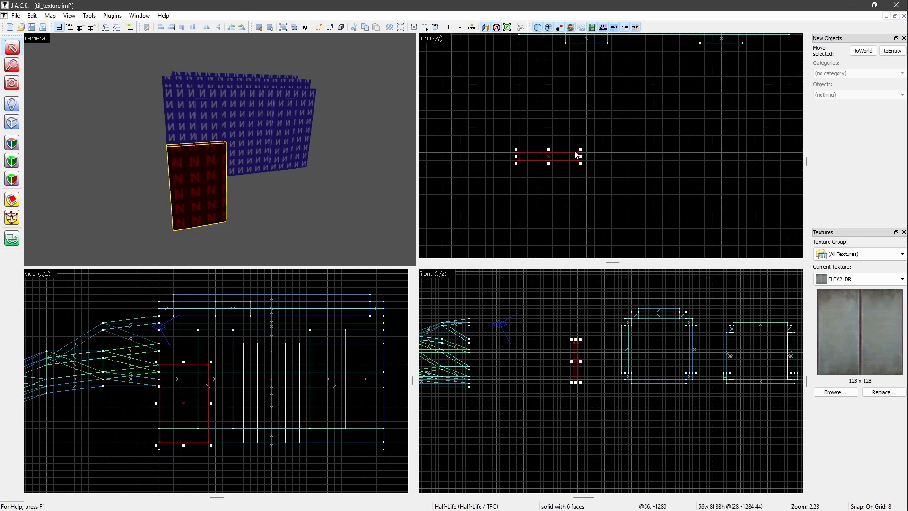
{"action": "key", "text": "ctrl+c"}
{"action": "key", "text": "ctrl+v"}
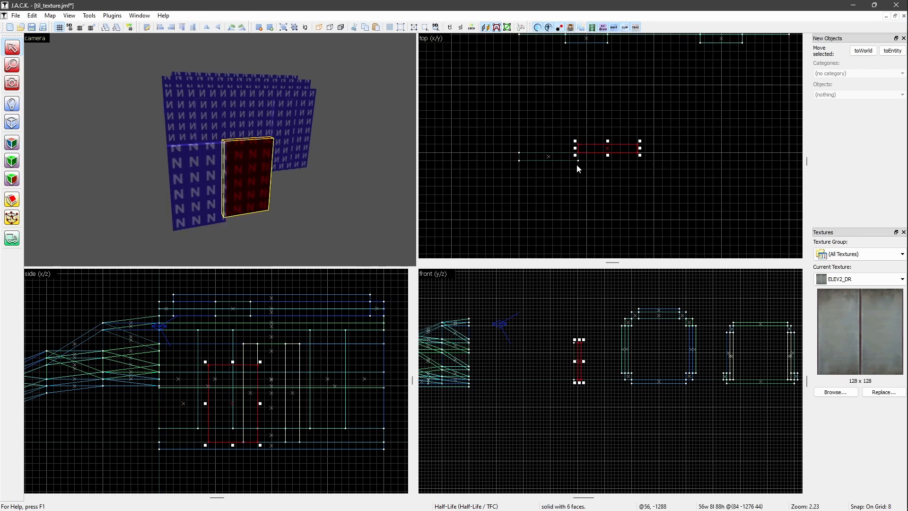
{"action": "left_click_drag", "start_coordinate": [591, 150], "coordinate": [593, 158]}
{"action": "left_click", "coordinate": [597, 122]}
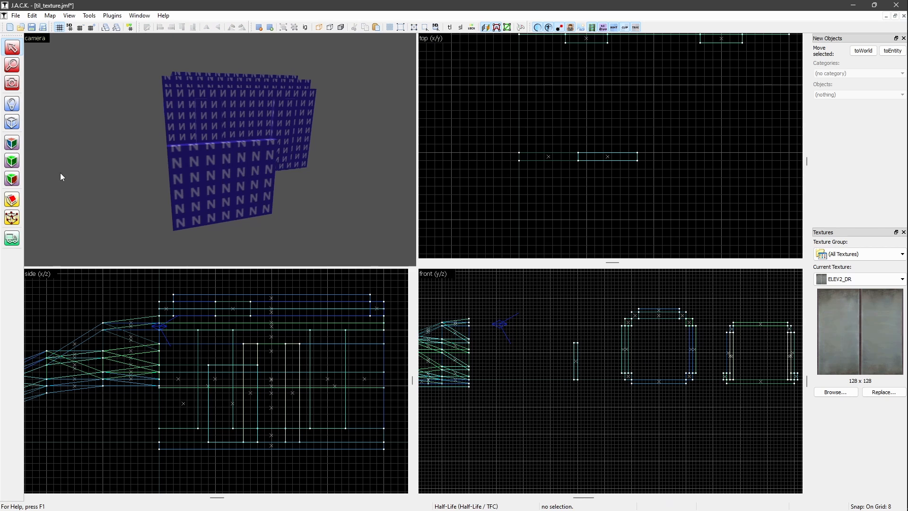
Apply ELEV2_DR to the front faces of both door brushes and fit the texture across them, treated as one
{"action": "left_click", "coordinate": [12, 143]}
{"action": "right_click", "coordinate": [195, 186]}
{"action": "right_click", "coordinate": [243, 178]}
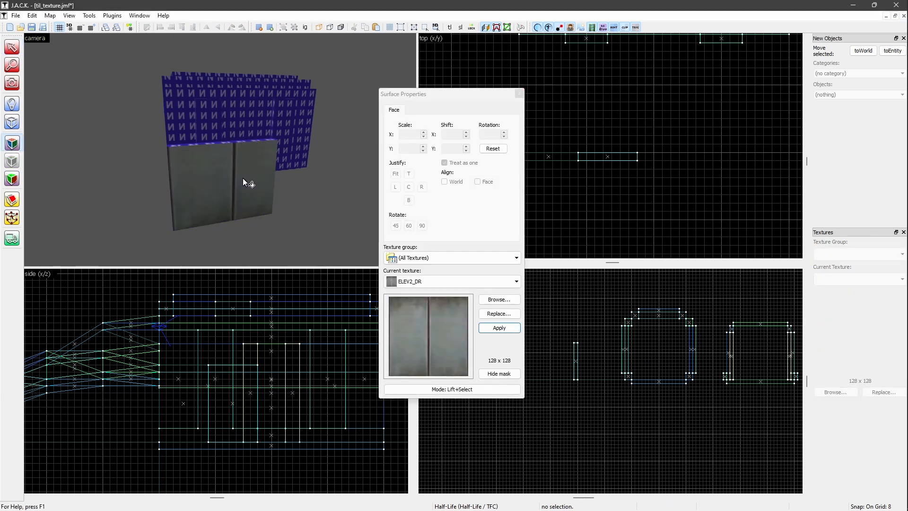
{"action": "left_click", "coordinate": [243, 178]}
{"action": "left_click", "coordinate": [228, 183], "text": "ctrl"}
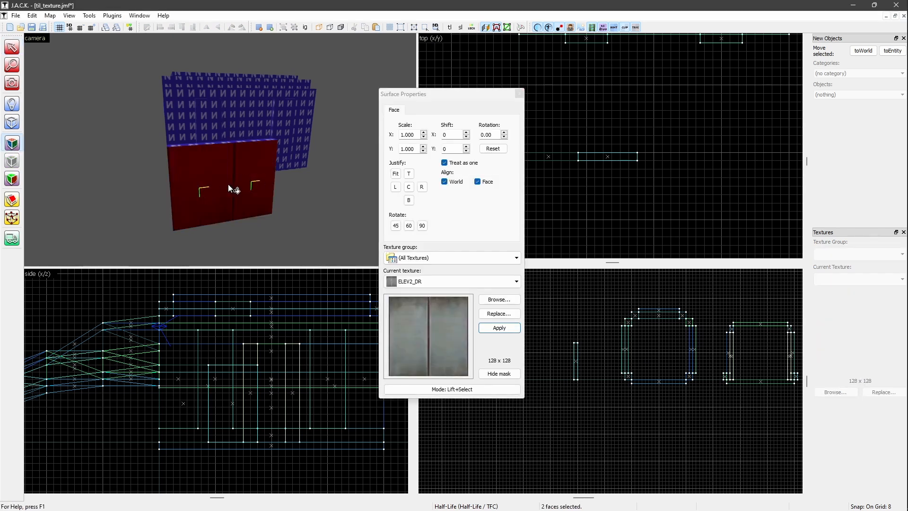
{"action": "left_click", "coordinate": [397, 174]}
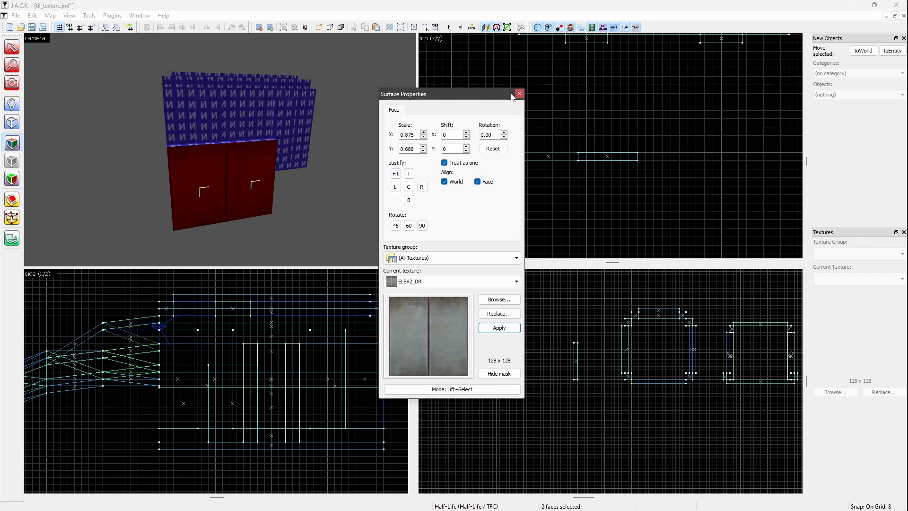
{"action": "left_click", "coordinate": [520, 93]}
Delete the duplicated door brush, keeping the original with its half of the door texture
{"action": "left_click", "coordinate": [253, 179]}
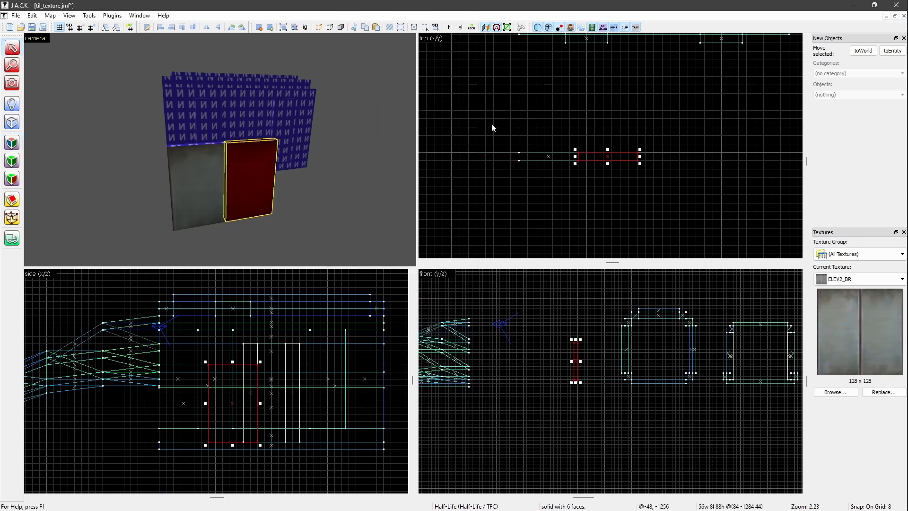
{"action": "key", "text": "Delete"}
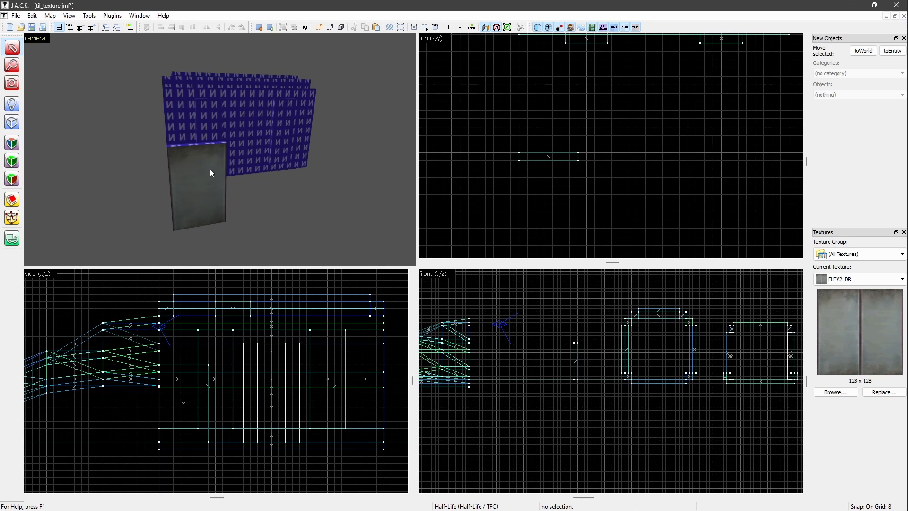
{"action": "left_click", "coordinate": [214, 181]}
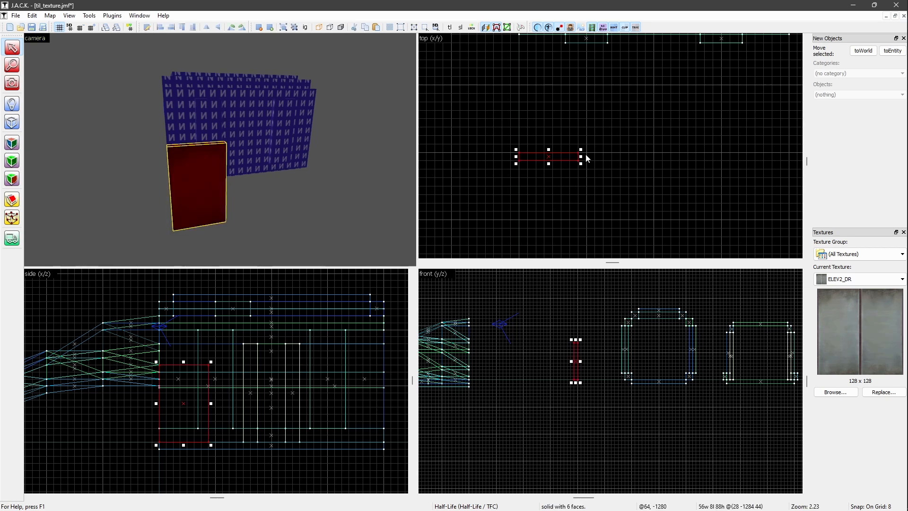
{"action": "mouse_move", "coordinate": [581, 157]}
{"action": "left_mouse_down"}
{"action": "mouse_move", "coordinate": [644, 161]}
{"action": "mouse_move", "coordinate": [578, 159]}
{"action": "left_mouse_up"}
{"action": "left_click", "coordinate": [550, 128]}
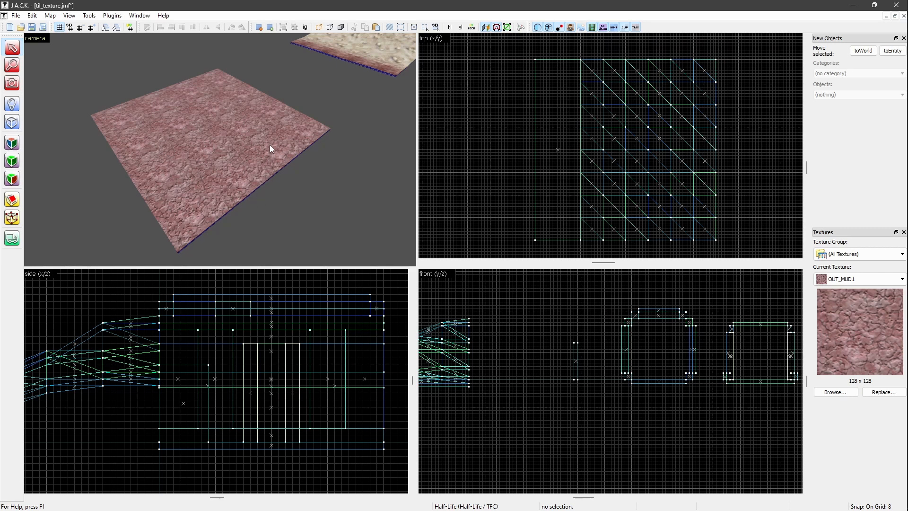
Enlarge the OUT_MUD1 texture on the flat ground face, setting its X scale to 2
{"action": "left_click", "coordinate": [12, 143]}
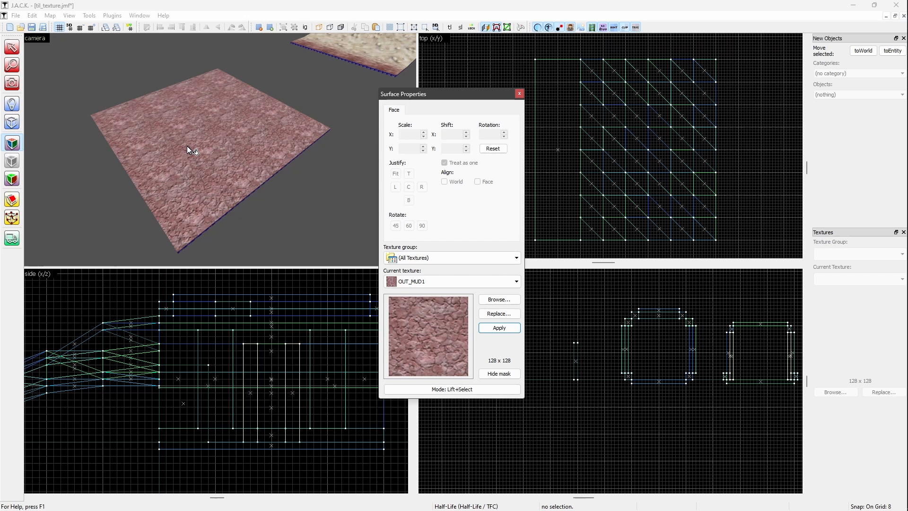
{"action": "left_click", "coordinate": [187, 145]}
{"action": "double_click", "coordinate": [408, 135]}
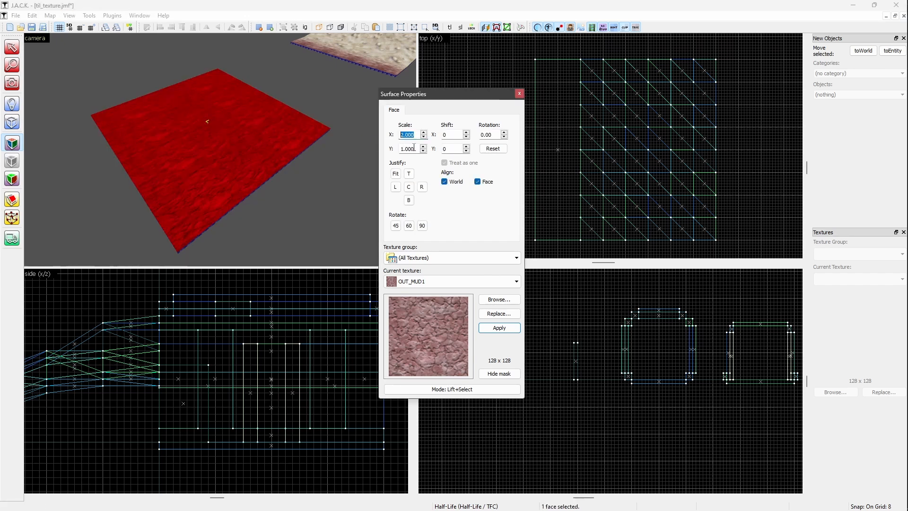
{"action": "left_click", "coordinate": [519, 94]}
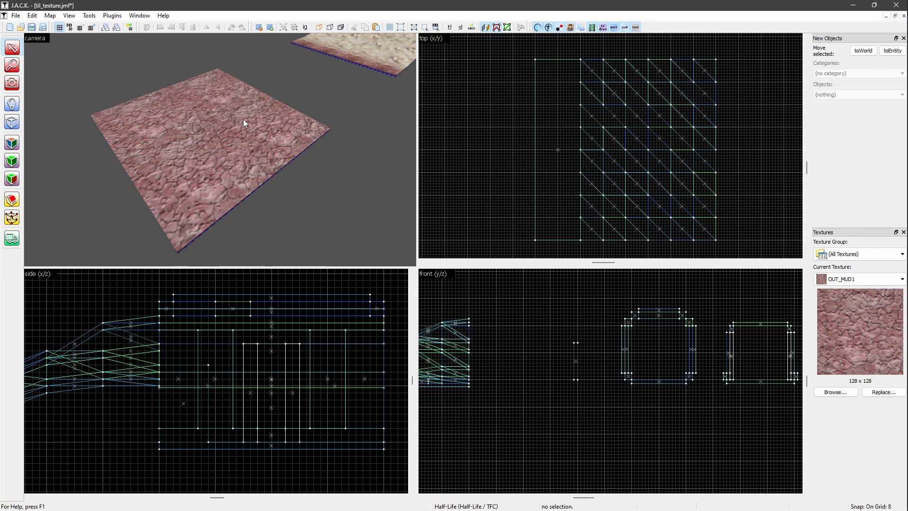
Compare the surface properties of the OUT_GRVL3 strip and an OUT_SND1 terrain face, and examine the seam between them
{"action": "middle_click_drag", "start_coordinate": [284, 81], "coordinate": [237, 146]}
{"action": "scroll", "coordinate": [271, 117], "scroll_direction": "up", "scroll_amount": 5}
{"action": "scroll", "coordinate": [234, 146], "scroll_direction": "up", "scroll_amount": 3}
{"action": "scroll", "coordinate": [237, 146], "scroll_direction": "down", "scroll_amount": 3}
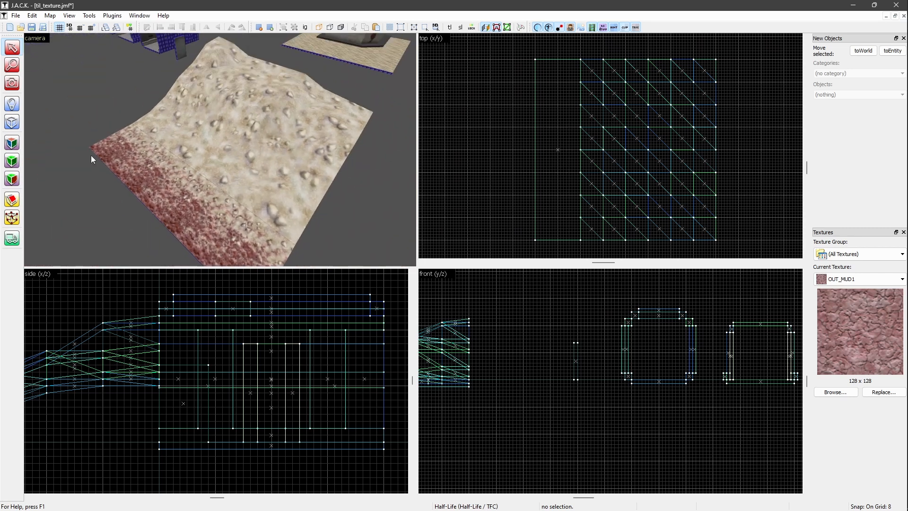
{"action": "left_click", "coordinate": [9, 144]}
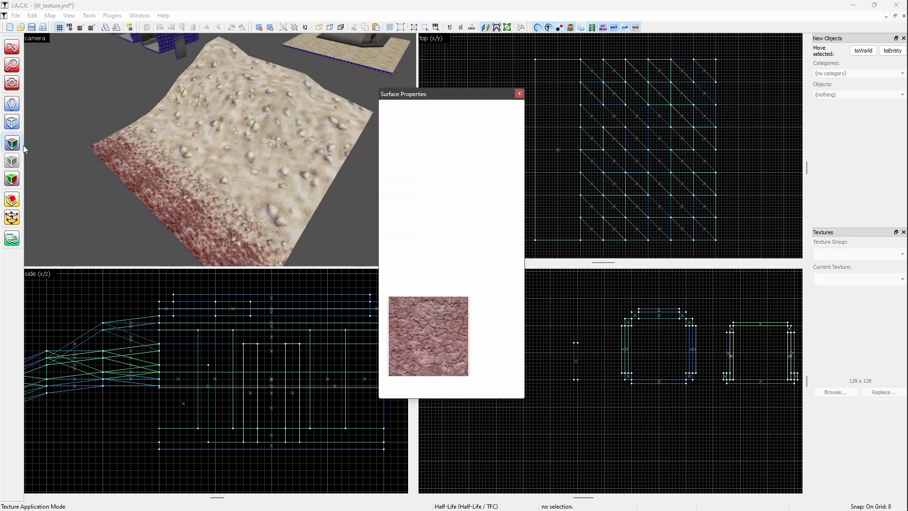
{"action": "left_click", "coordinate": [173, 216]}
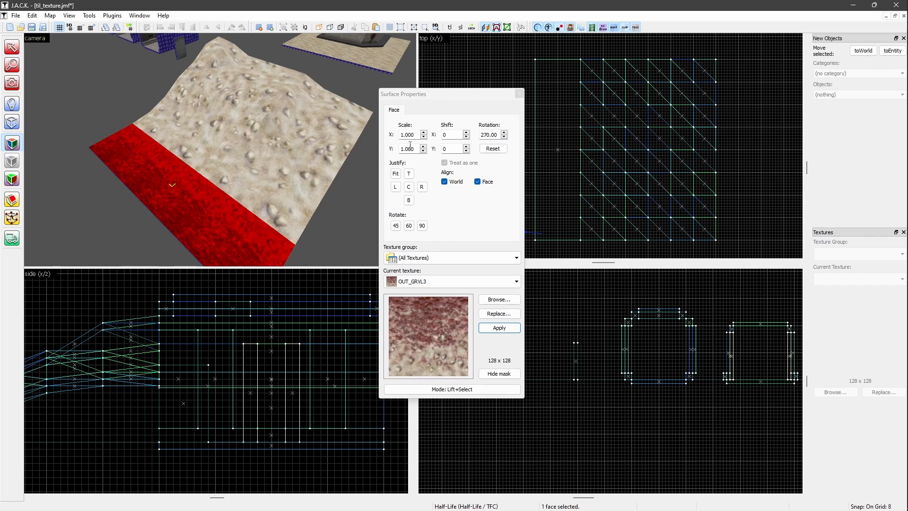
{"action": "left_click", "coordinate": [205, 139]}
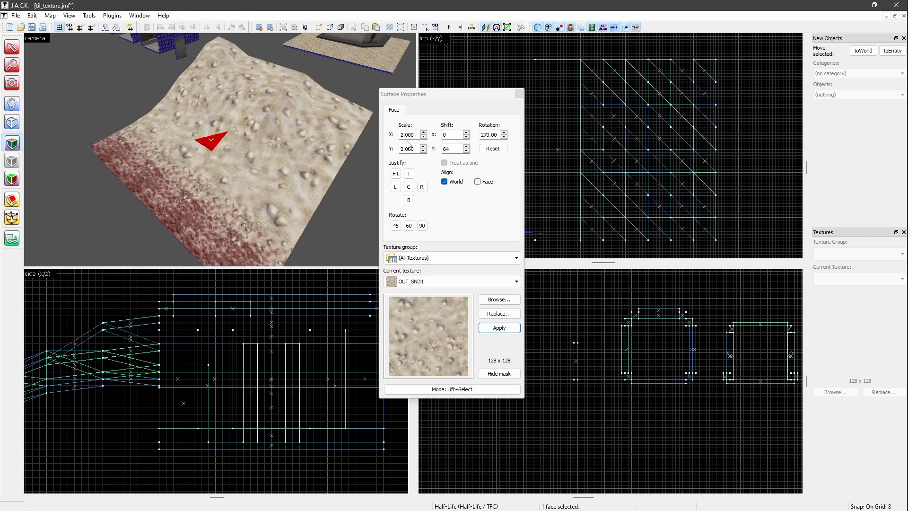
{"action": "left_click", "coordinate": [519, 94]}
{"action": "key", "text": "Down"}
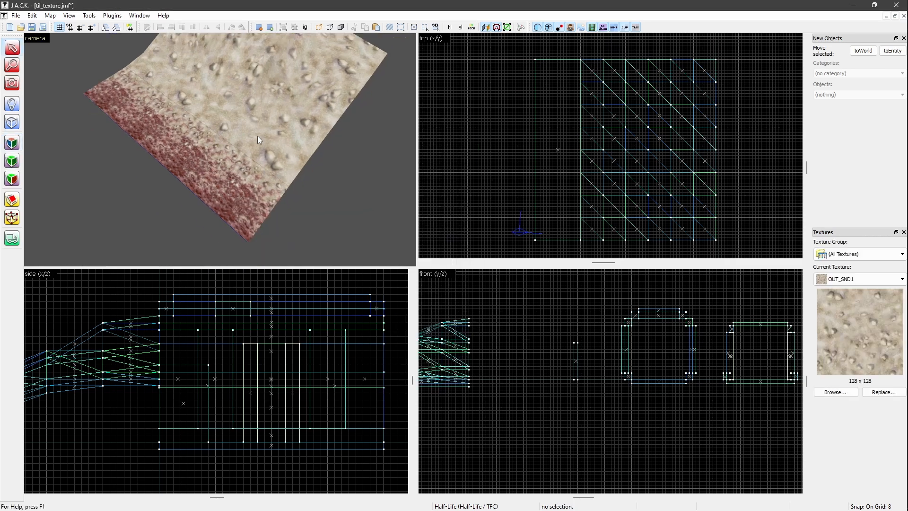
{"action": "scroll", "coordinate": [257, 135], "scroll_direction": "up", "scroll_amount": 5}
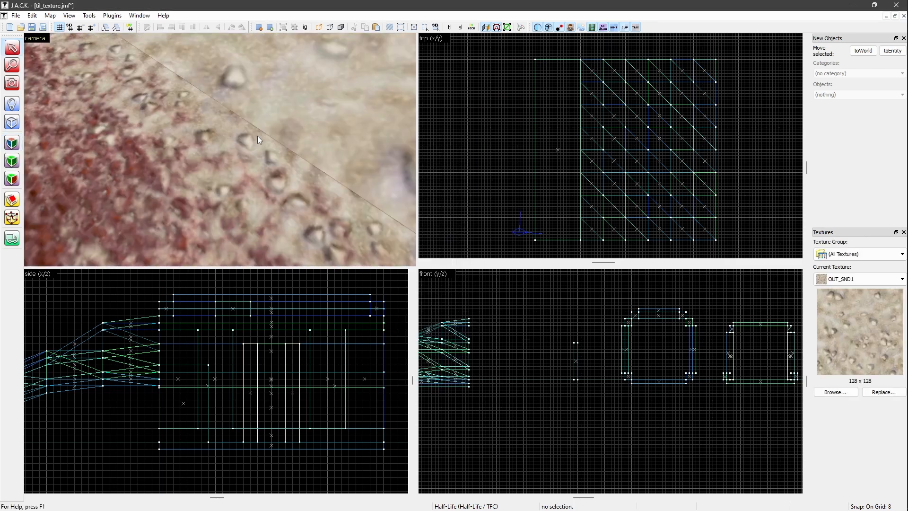
{"action": "key", "text": "Up"}
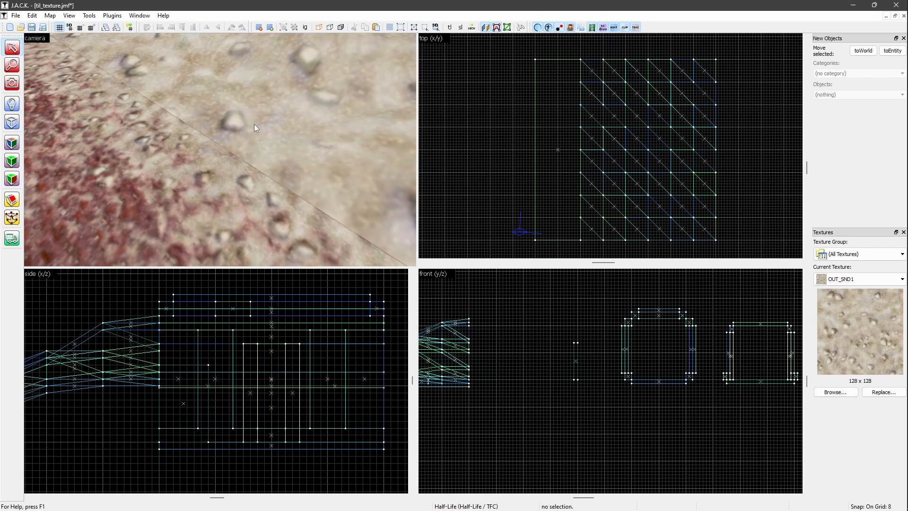
{"action": "scroll", "coordinate": [254, 124], "scroll_direction": "down", "scroll_amount": 5}
Set the X and Y texture scale of the OUT_GRVL3 strip face to 2
{"action": "key", "text": "shift+a"}
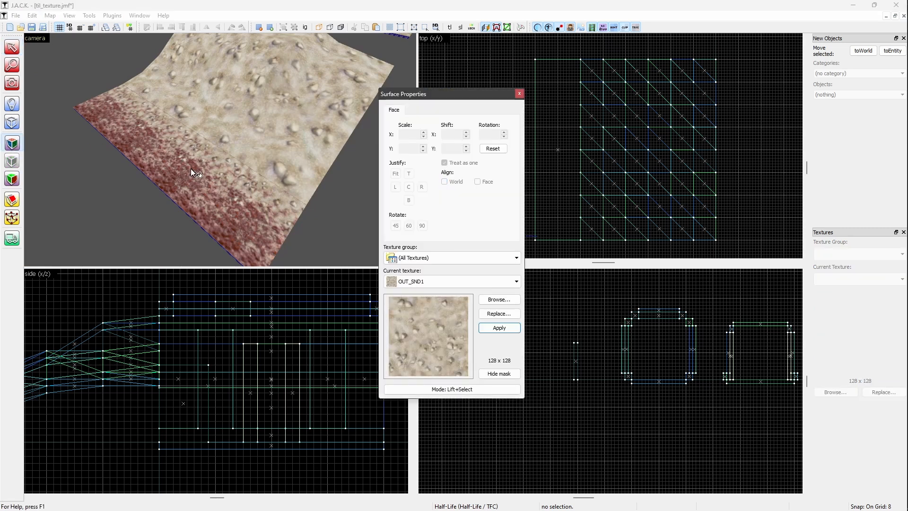
{"action": "left_click", "coordinate": [191, 168]}
{"action": "key", "text": "Tab"}
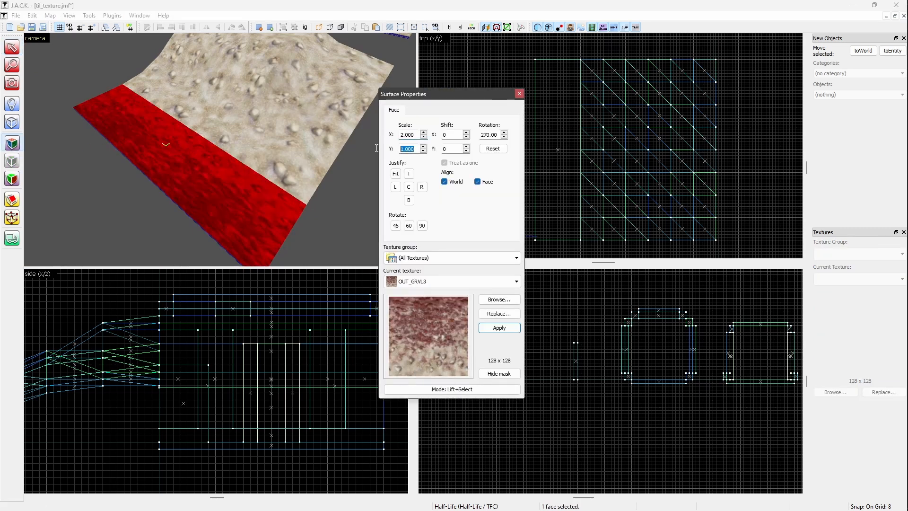
{"action": "type", "text": "2"}
{"action": "key", "text": "Tab"}
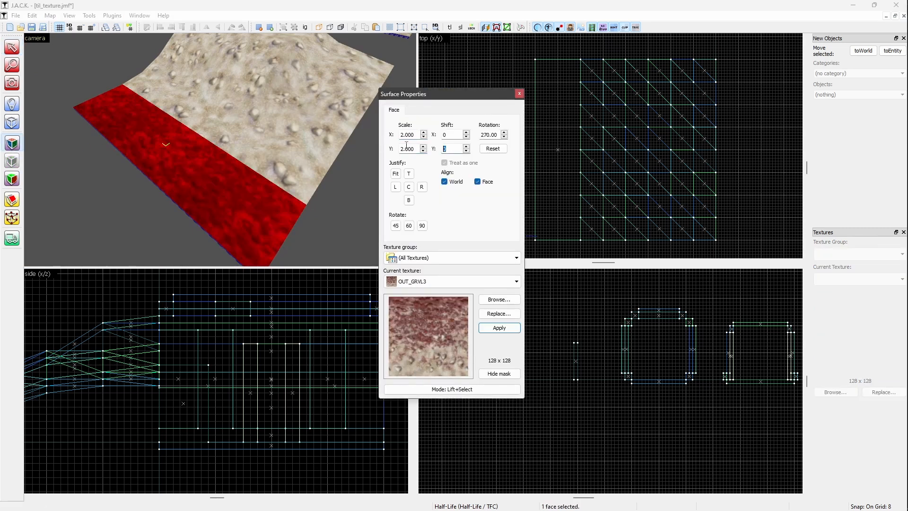
{"action": "left_click", "coordinate": [519, 93]}
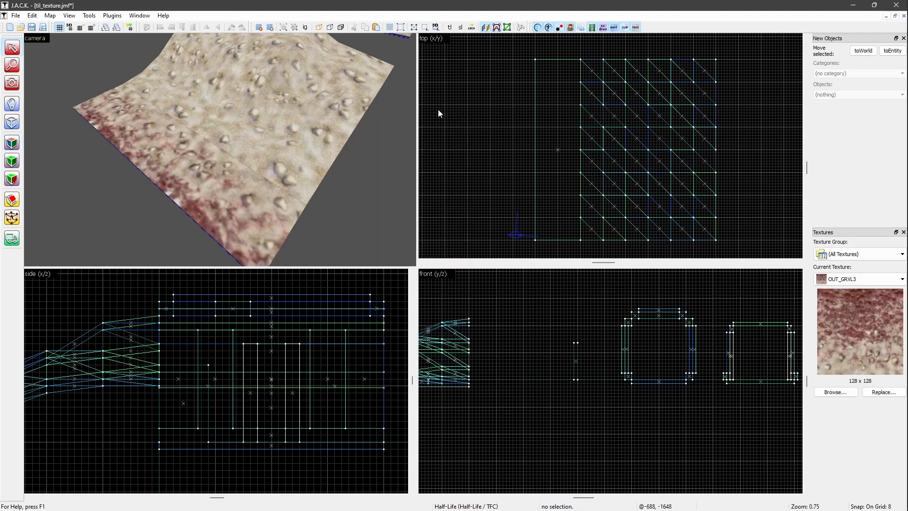
Stretch the OUT_GRVL3 strip brush outward from the sand terrain to about double its width and deselect it
{"action": "left_click", "coordinate": [234, 163]}
{"action": "mouse_move", "coordinate": [526, 149]}
{"action": "left_mouse_down"}
{"action": "mouse_move", "coordinate": [482, 158]}
{"action": "mouse_move", "coordinate": [490, 157]}
{"action": "left_mouse_up"}
{"action": "left_click", "coordinate": [450, 164]}
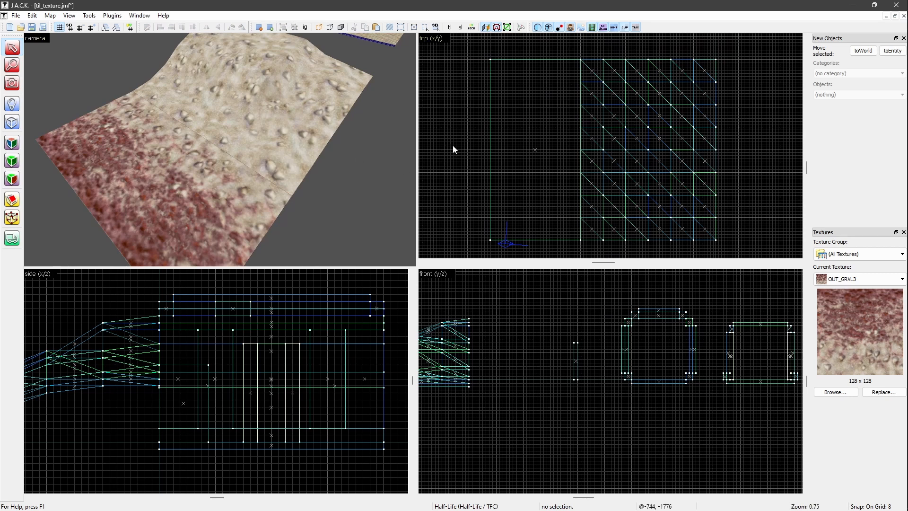
{"action": "scroll", "coordinate": [262, 161], "scroll_direction": "up", "scroll_amount": 5}
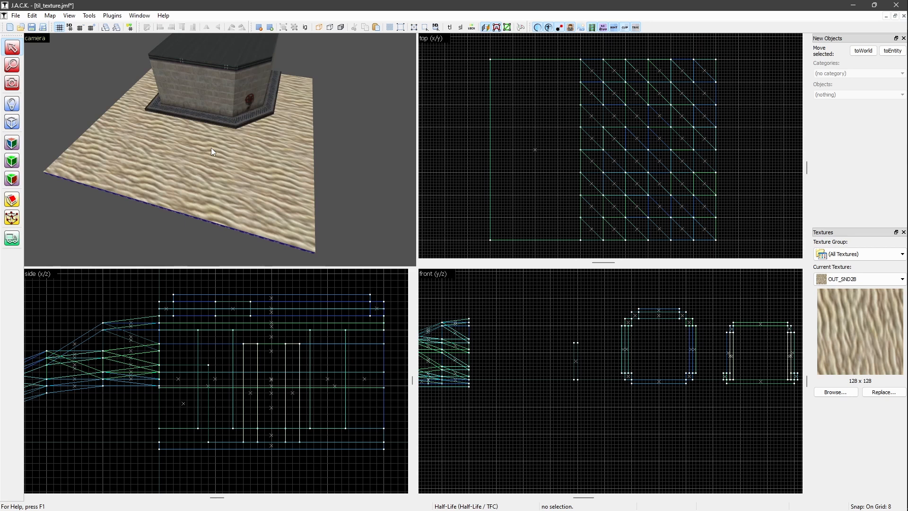
Set the texture rotation of the OUT_SND2B ground face around the building to 20 degrees and close its surface properties
{"action": "left_click", "coordinate": [18, 146]}
{"action": "left_click", "coordinate": [179, 181]}
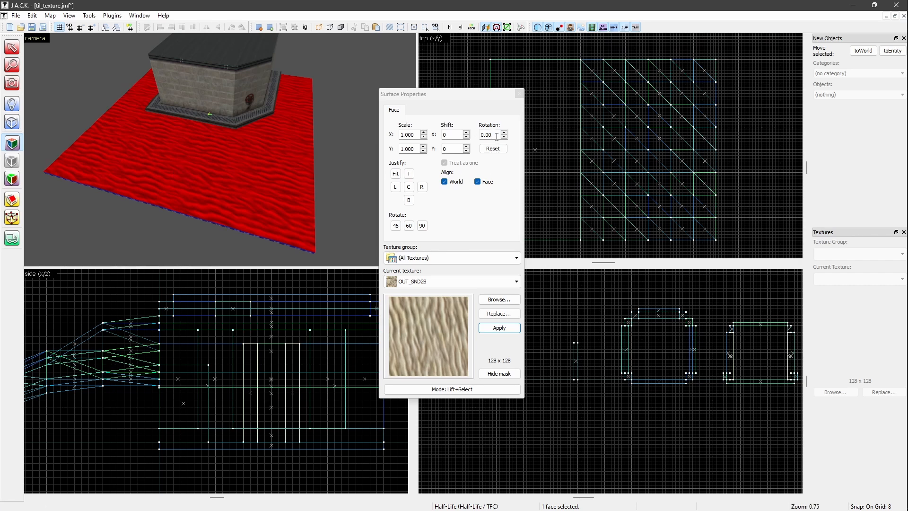
{"action": "left_click_drag", "start_coordinate": [497, 137], "coordinate": [478, 135]}
{"action": "type", "text": "20"}
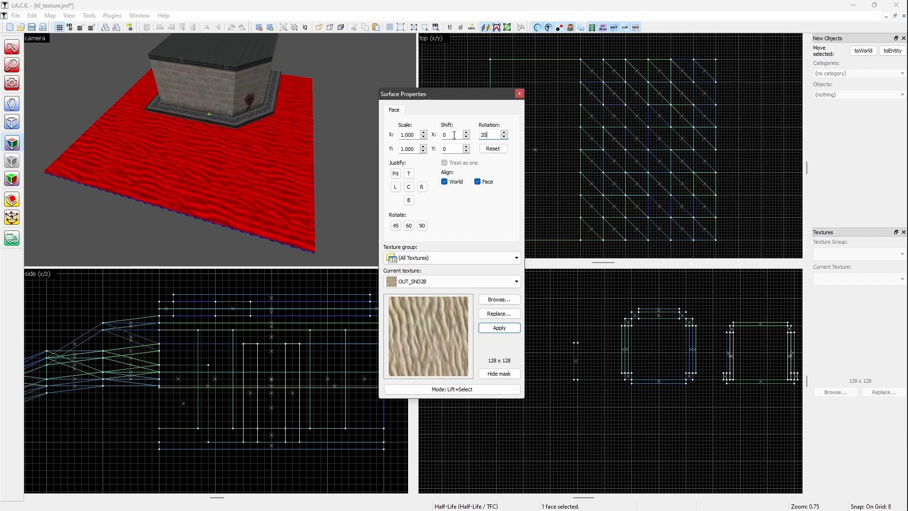
{"action": "key", "text": "Return"}
{"action": "left_click", "coordinate": [519, 94]}
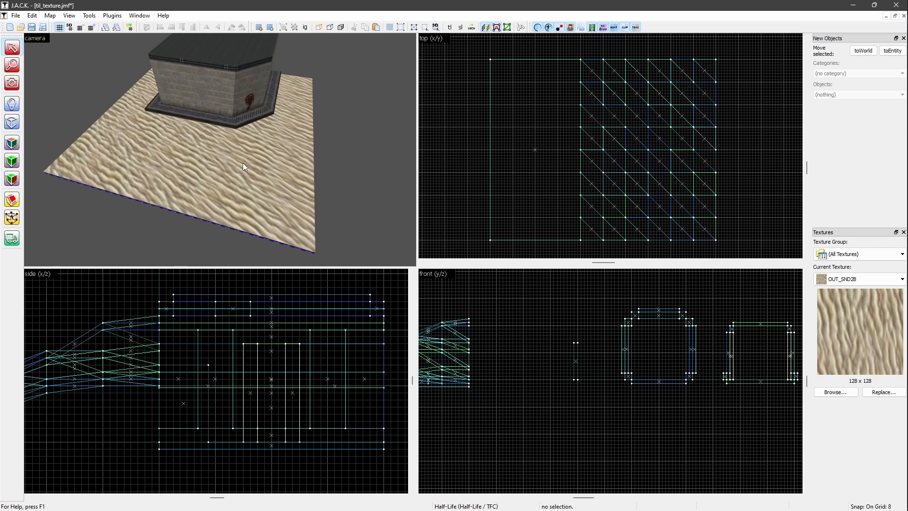
{"action": "key", "text": "z"}
{"action": "key", "text": "w"}
{"action": "key", "text": "d"}
{"action": "key", "text": "z"}
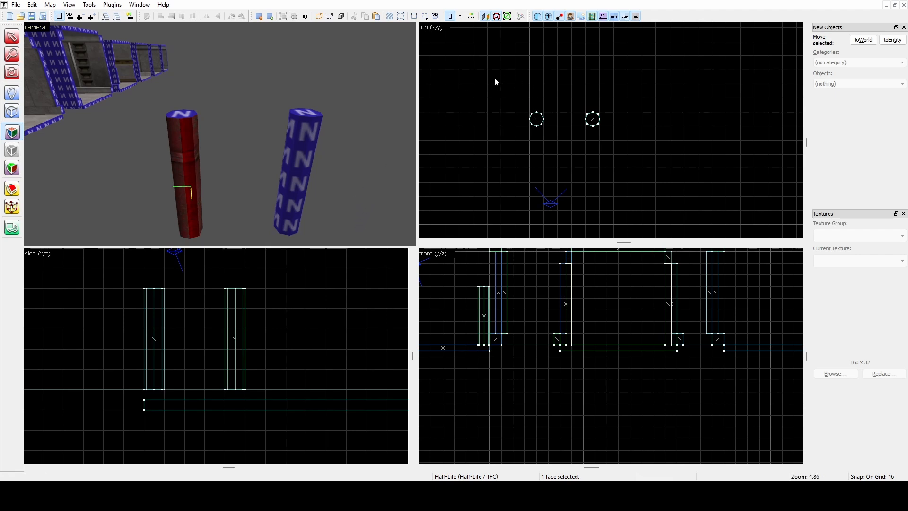
Flatten the octagonal cylinder that has the blue N texture into a thin slab and deselect it
{"action": "key", "text": "shift+s"}
{"action": "scroll", "coordinate": [602, 110], "scroll_direction": "up", "scroll_amount": 1}
{"action": "scroll", "coordinate": [602, 109], "scroll_direction": "up", "scroll_amount": 3}
{"action": "left_click", "coordinate": [284, 152]}
{"action": "key", "text": "shift+t"}
{"action": "scroll", "coordinate": [636, 155], "scroll_direction": "up", "scroll_amount": 4}
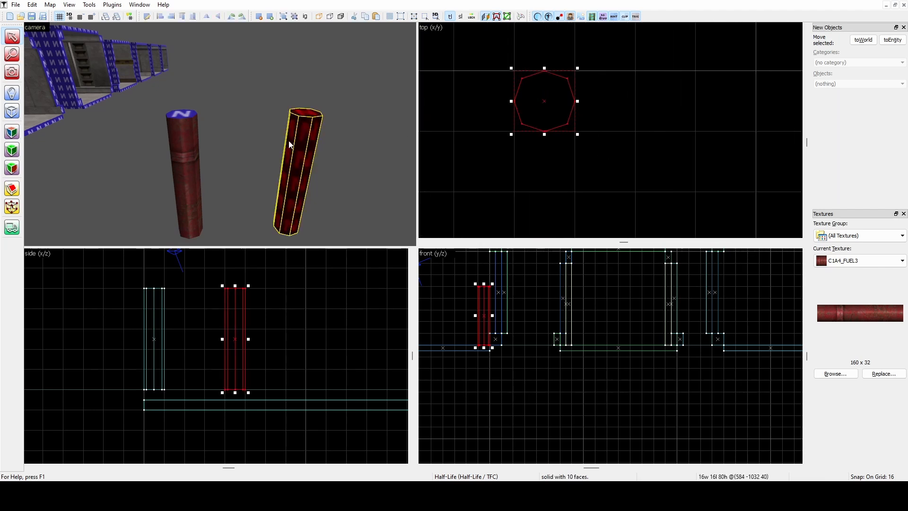
{"action": "left_click_drag", "start_coordinate": [545, 135], "coordinate": [552, 52]}
{"action": "left_click", "coordinate": [669, 64]}
{"action": "scroll", "coordinate": [194, 145], "scroll_direction": "up", "scroll_amount": 6}
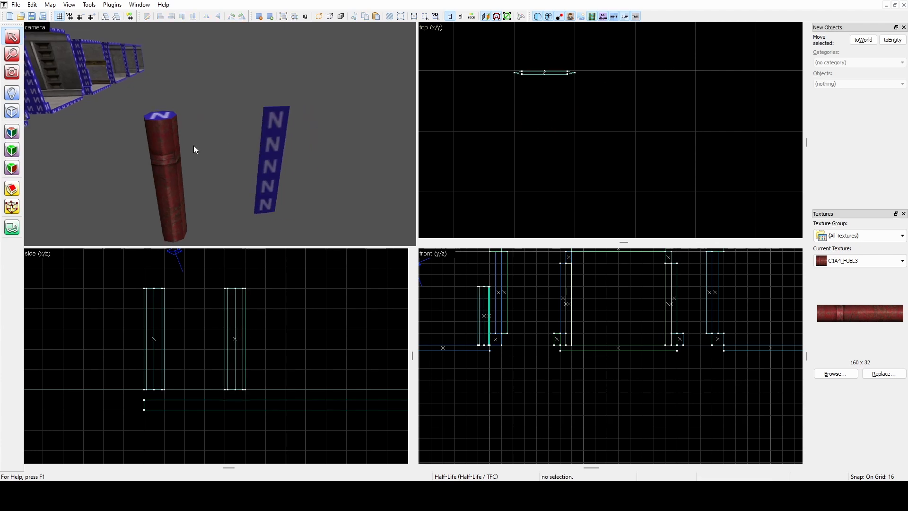
Copy the C1A4_FUEL3 texture from the red cylinder's face onto the faces along one side of the flattened cylinder
{"action": "scroll", "coordinate": [194, 144], "scroll_direction": "down", "scroll_amount": 2}
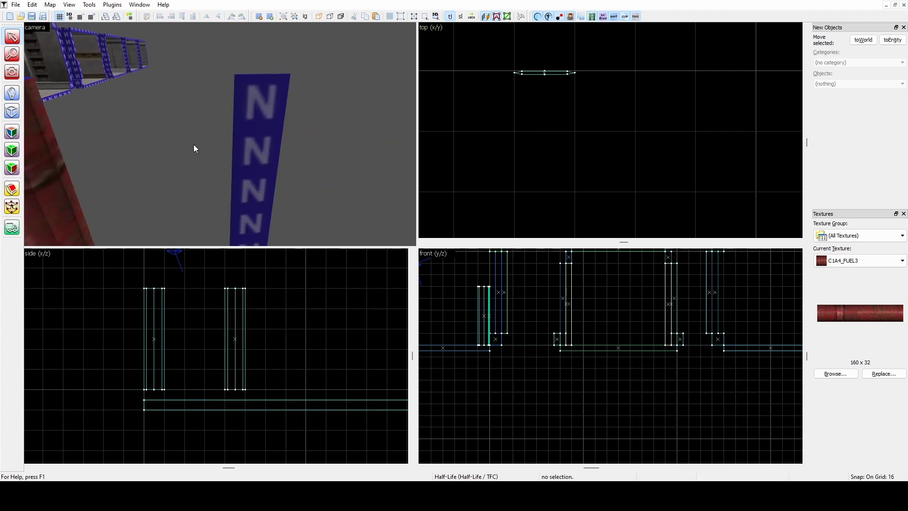
{"action": "scroll", "coordinate": [195, 144], "scroll_direction": "down", "scroll_amount": 3}
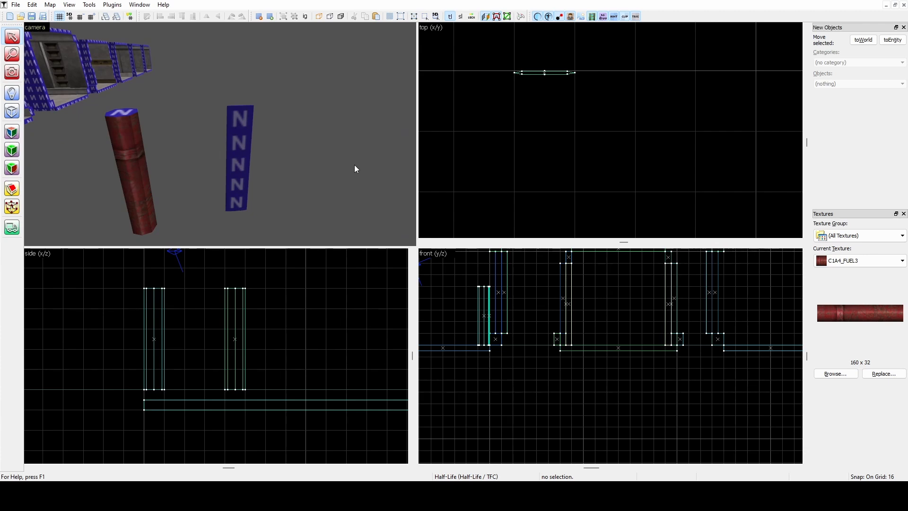
{"action": "scroll", "coordinate": [275, 172], "scroll_direction": "up", "scroll_amount": 3}
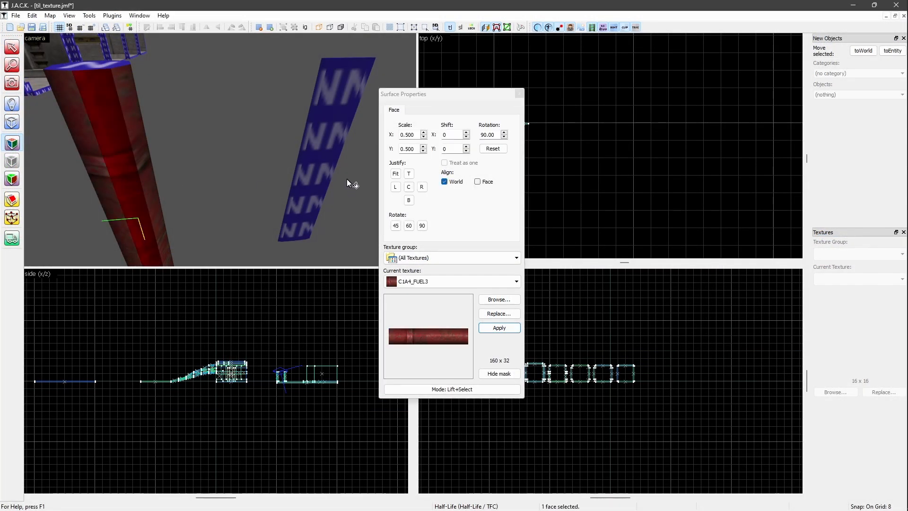
{"action": "right_click", "coordinate": [301, 159]}
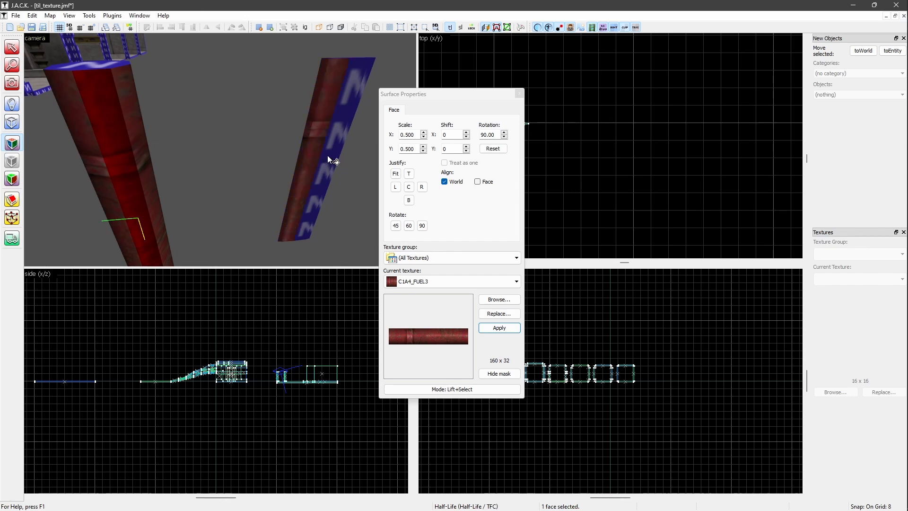
{"action": "right_click", "coordinate": [325, 156]}
{"action": "right_click", "coordinate": [339, 150]}
{"action": "middle_click_drag", "start_coordinate": [334, 147], "coordinate": [284, 150]}
{"action": "scroll", "coordinate": [284, 150], "scroll_direction": "up", "scroll_amount": 4}
{"action": "scroll", "coordinate": [280, 145], "scroll_direction": "down", "scroll_amount": 4}
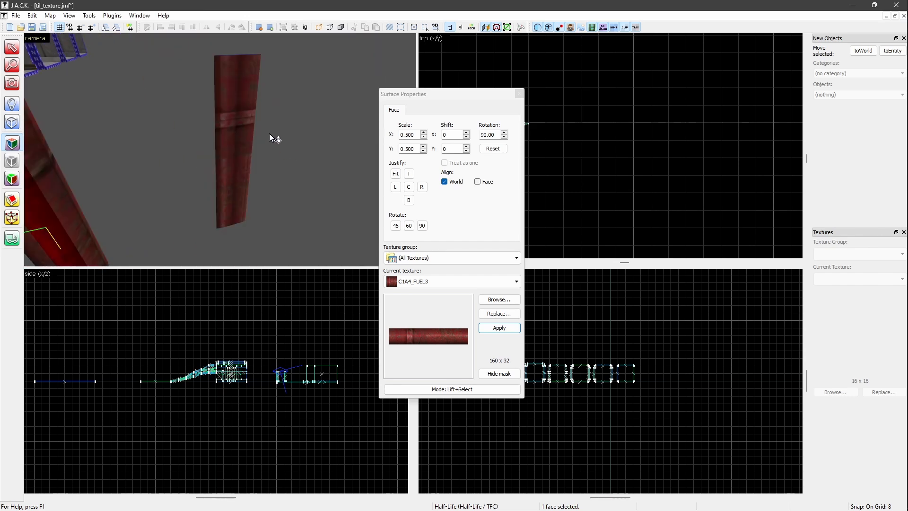
Select the four textured faces on that side of the flattened cylinder, align them to World and treat them as one
{"action": "left_click", "coordinate": [252, 131]}
{"action": "left_click", "coordinate": [242, 135], "text": "ctrl"}
{"action": "left_click", "coordinate": [229, 140], "text": "ctrl"}
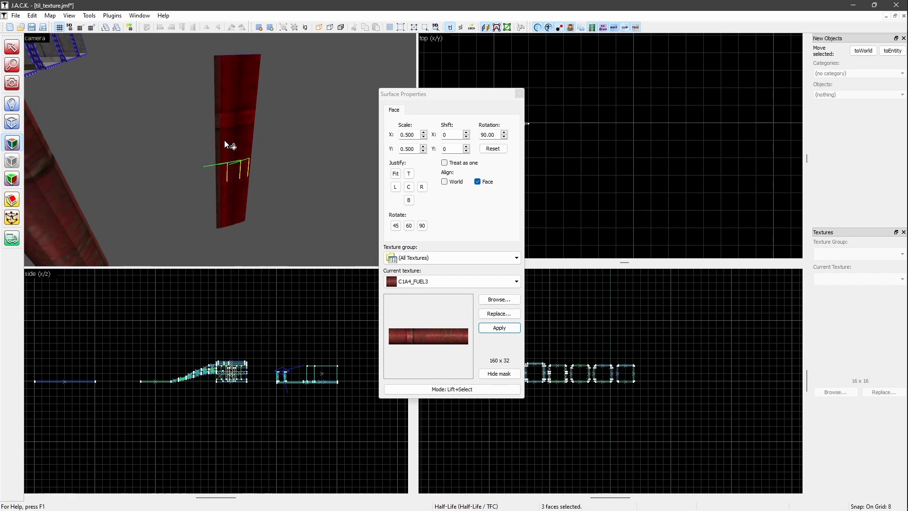
{"action": "left_click", "coordinate": [217, 143], "text": "ctrl"}
{"action": "left_click", "coordinate": [444, 182]}
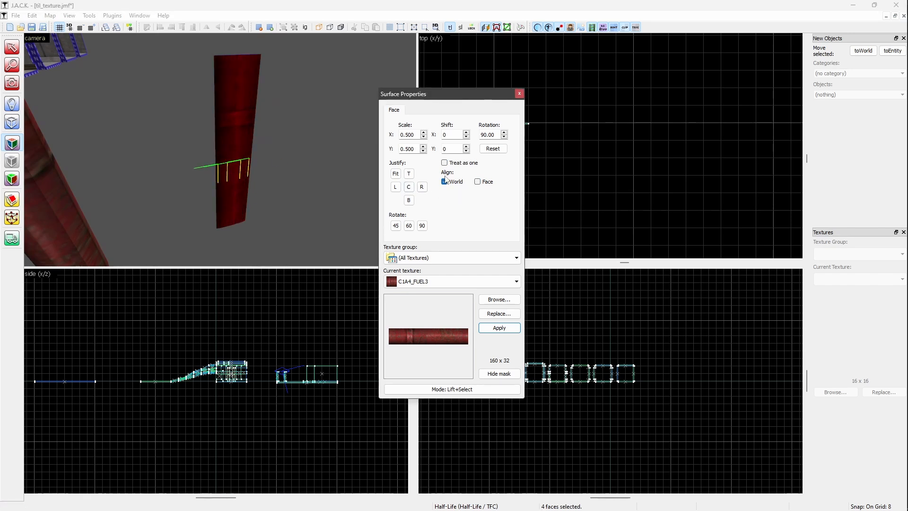
{"action": "left_click", "coordinate": [445, 163]}
Sample the C1A4_FUEL3 texture from an aligned face and apply it to the faces on the flattened cylinder's opposite side
{"action": "left_click", "coordinate": [243, 129]}
{"action": "key", "text": "z"}
{"action": "key", "text": "w"}
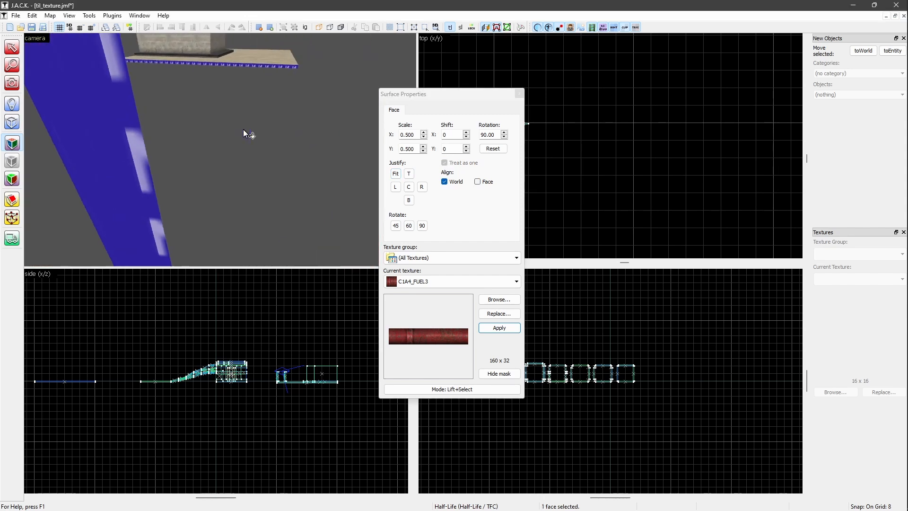
{"action": "key", "text": "s"}
{"action": "key", "text": "w"}
{"action": "right_click", "coordinate": [259, 155]}
{"action": "key", "text": "s"}
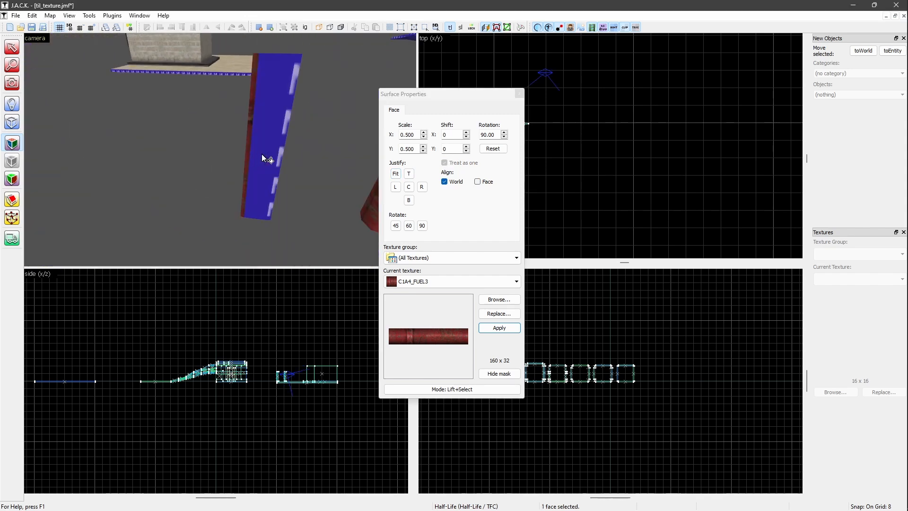
{"action": "right_click", "coordinate": [268, 154]}
{"action": "right_click", "coordinate": [276, 149]}
{"action": "right_click", "coordinate": [254, 150]}
Align the four faces on the flattened cylinder's opposite side to World and close their surface properties
{"action": "left_click", "coordinate": [251, 155]}
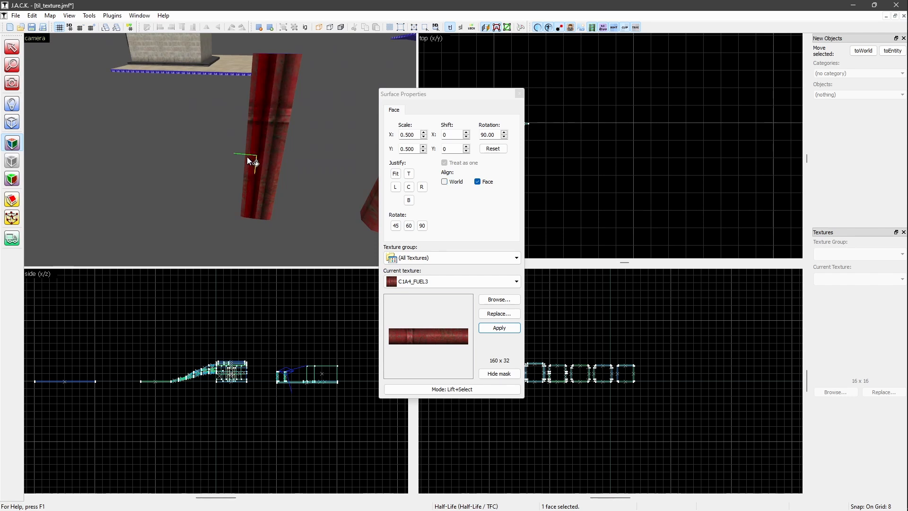
{"action": "left_click", "coordinate": [266, 153], "text": "ctrl"}
{"action": "left_click", "coordinate": [276, 153], "text": "ctrl"}
{"action": "left_click", "coordinate": [278, 152], "text": "ctrl"}
{"action": "left_click", "coordinate": [272, 152], "text": "ctrl"}
{"action": "left_click", "coordinate": [248, 152], "text": "ctrl"}
{"action": "left_click", "coordinate": [444, 181]}
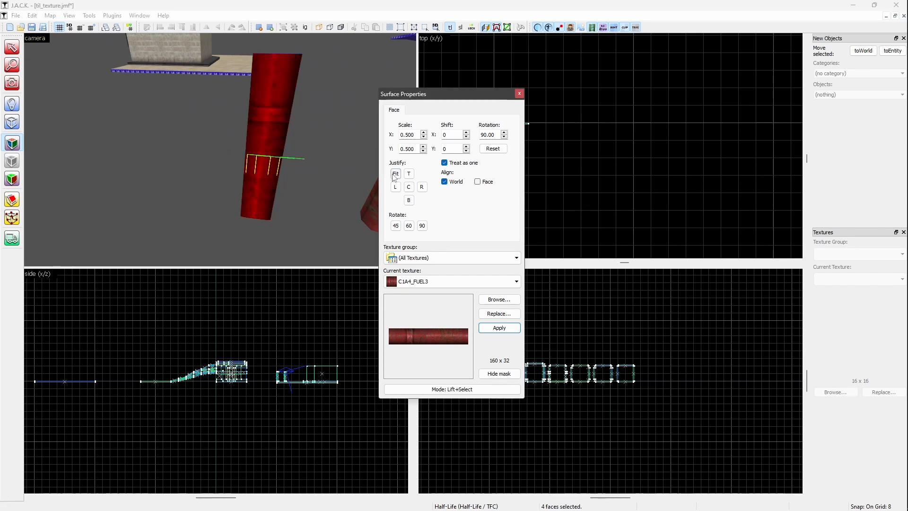
{"action": "left_click", "coordinate": [520, 94]}
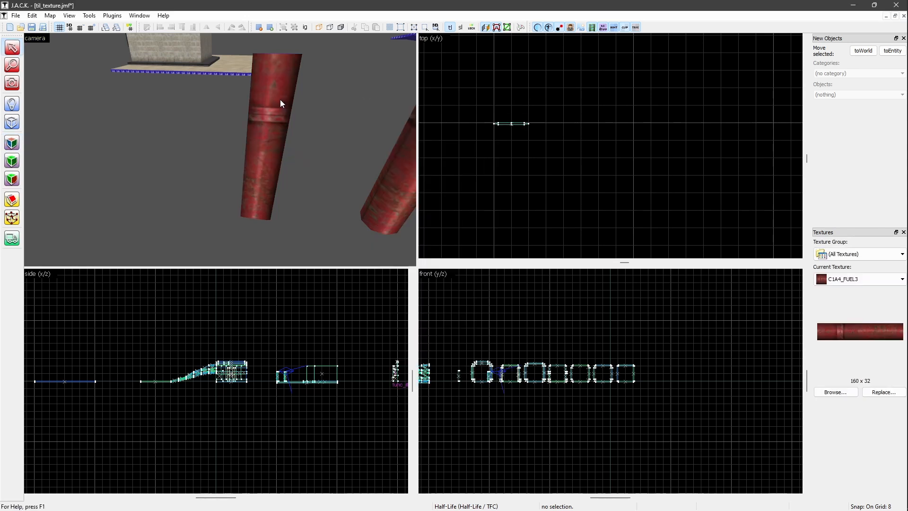
Restore the flattened cylinder to its 16 x 16 octagonal footprint and deselect it
{"action": "left_click", "coordinate": [282, 101]}
{"action": "key", "text": "ctrl+z"}
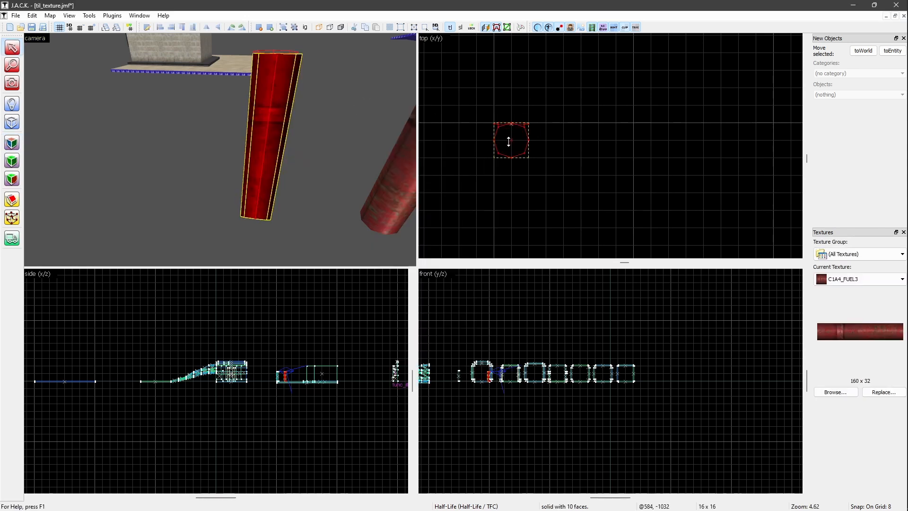
{"action": "left_click", "coordinate": [523, 101]}
{"action": "key", "text": "z"}
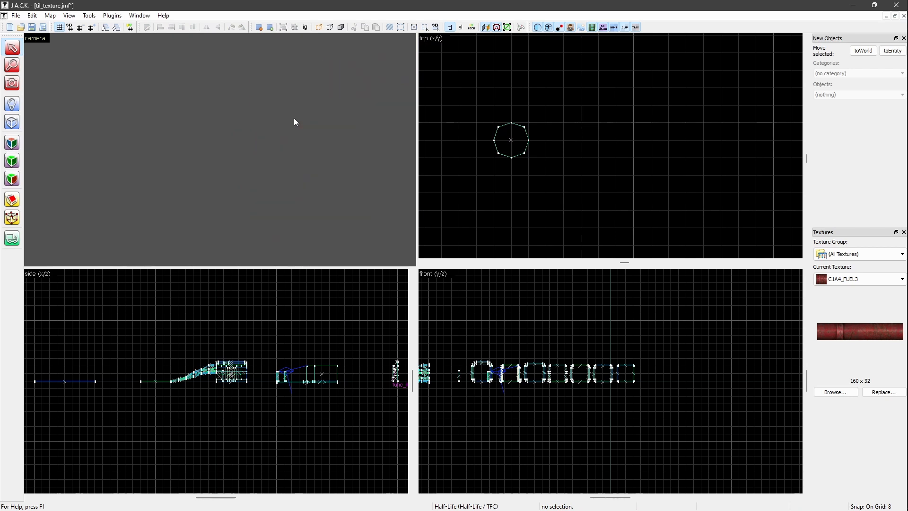
{"action": "key", "text": "z"}
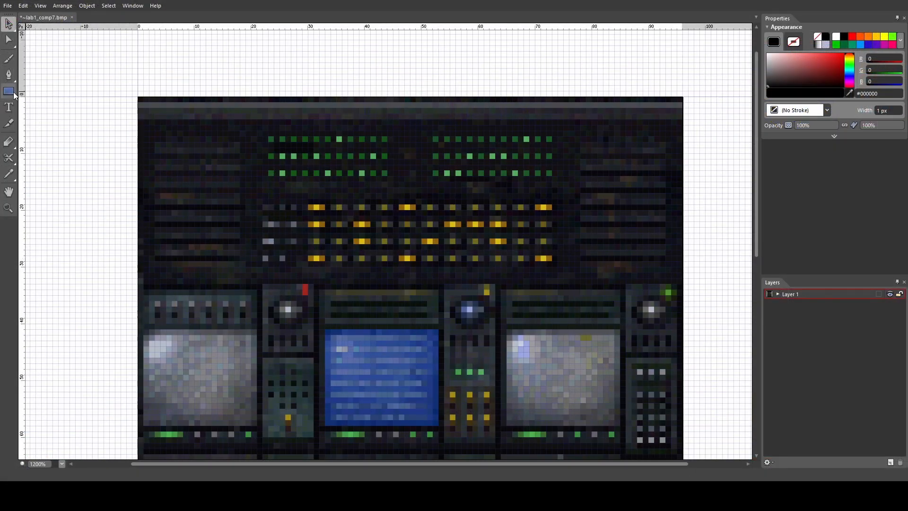
In the image editor, cover the dark areas around the upper lights of ~lab1_comp7.bmp with black rectangles, including a 96 x 7 px top band
{"action": "left_click", "coordinate": [9, 91]}
{"action": "left_click_drag", "start_coordinate": [138, 98], "coordinate": [684, 136]}
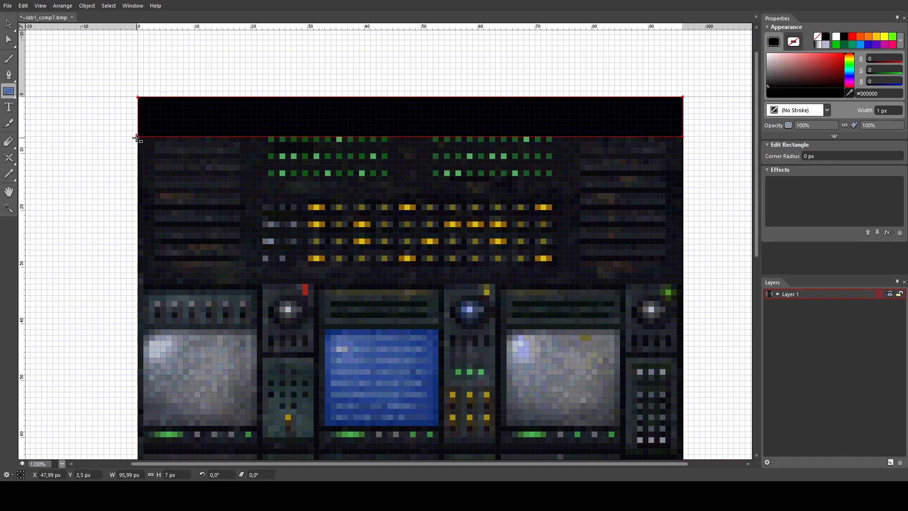
{"action": "left_click_drag", "start_coordinate": [138, 137], "coordinate": [270, 178]}
{"action": "left_click_drag", "start_coordinate": [274, 137], "coordinate": [280, 177]}
{"action": "left_click_drag", "start_coordinate": [268, 142], "coordinate": [388, 154]}
{"action": "left_click", "coordinate": [9, 24]}
{"action": "left_click", "coordinate": [236, 62]}
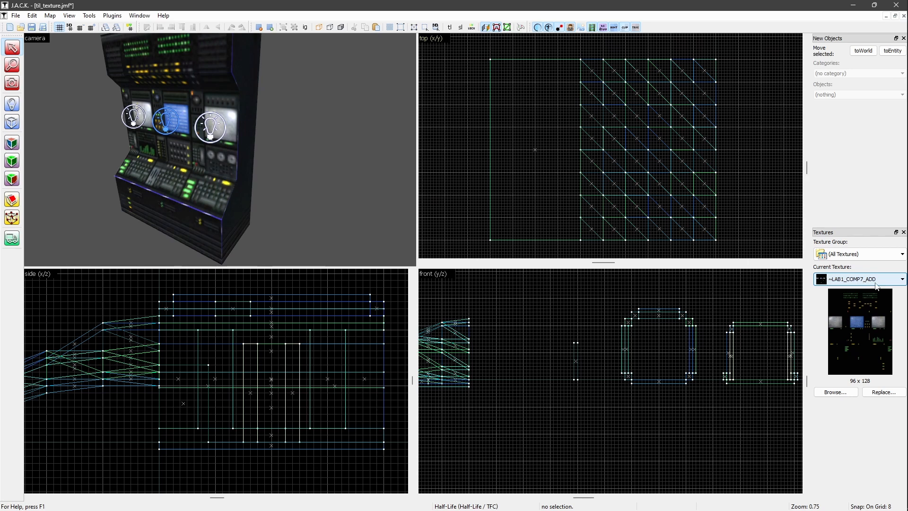
Switch back to J.A.C.K. and compare the ~LAB1_COMP7 and ~LAB1_COMP7_ADD textures in the texture browser
{"action": "left_click", "coordinate": [836, 393]}
{"action": "scroll", "coordinate": [611, 280], "scroll_direction": "down", "scroll_amount": 4}
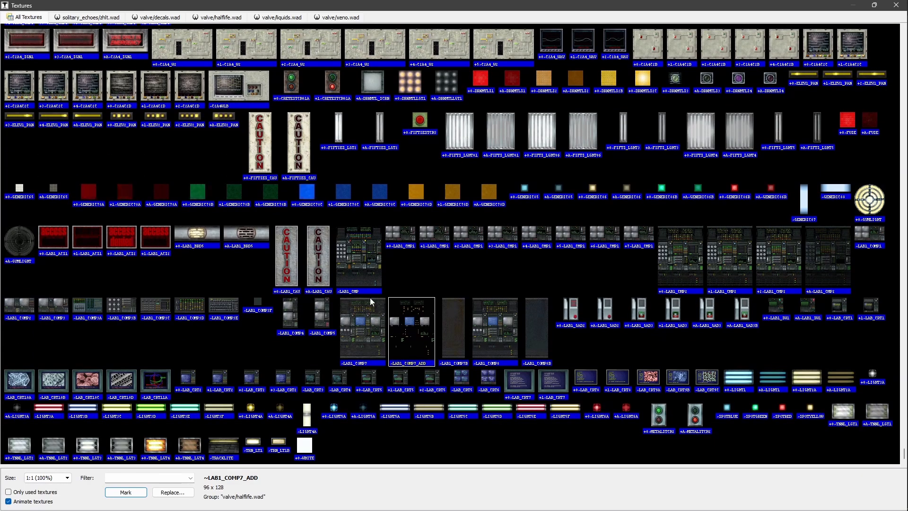
{"action": "left_click", "coordinate": [896, 5]}
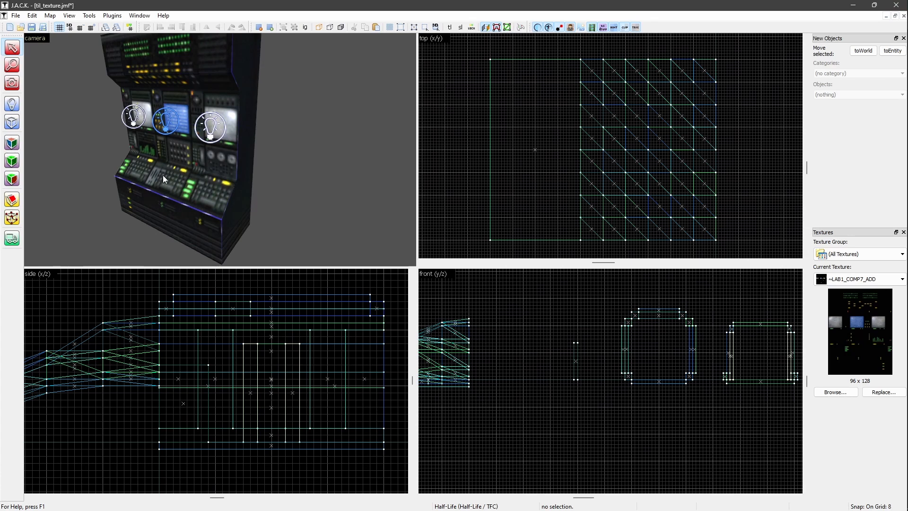
Select the computer console's func_illusionary overlay and examine how its profile follows the console front in the side view
{"action": "left_click", "coordinate": [249, 63]}
{"action": "middle_click_drag", "start_coordinate": [250, 60], "coordinate": [245, 118]}
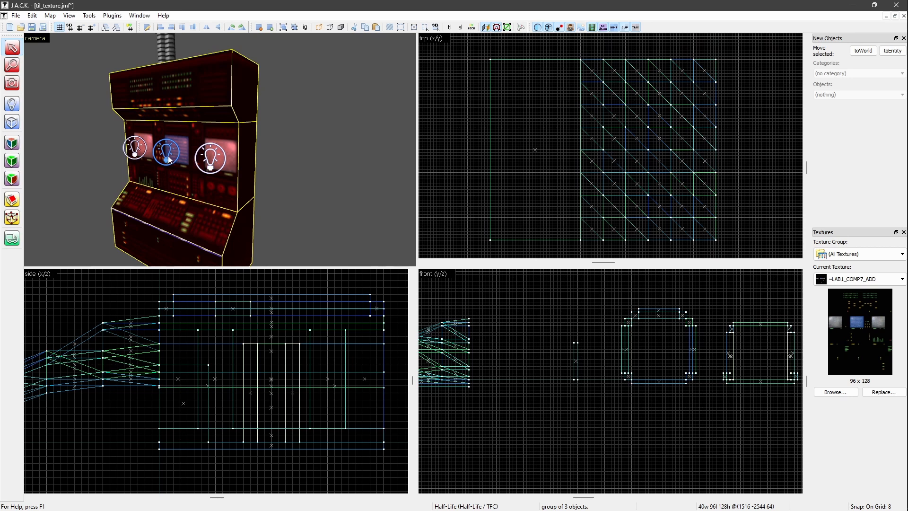
{"action": "left_click", "coordinate": [190, 102]}
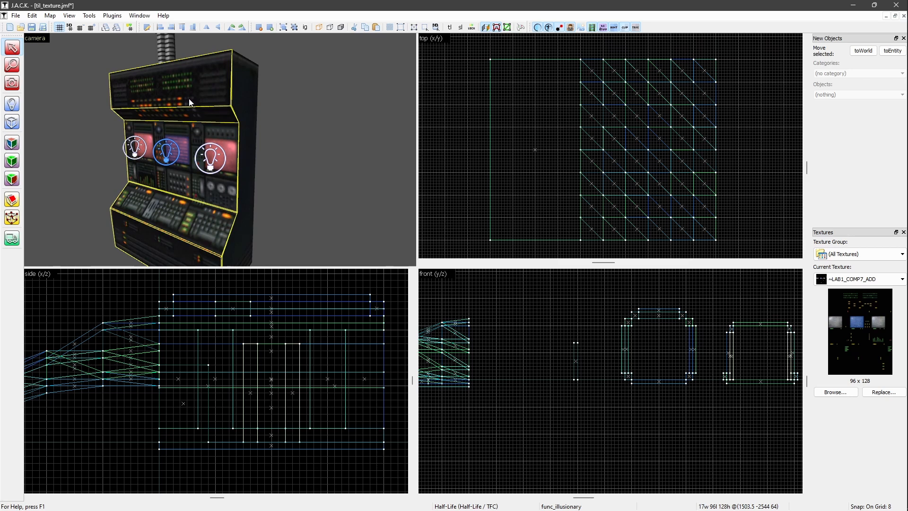
{"action": "scroll", "coordinate": [205, 359], "scroll_direction": "down", "scroll_amount": 10}
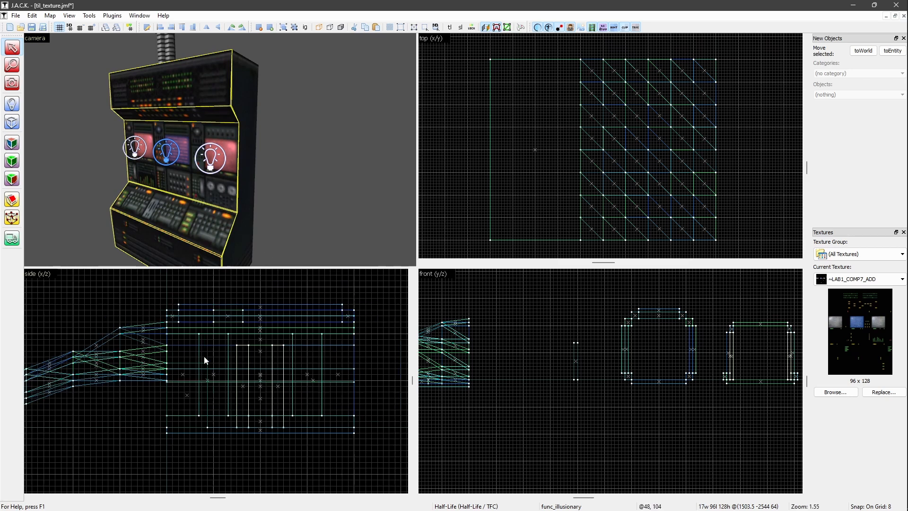
{"action": "scroll", "coordinate": [262, 346], "scroll_direction": "up", "scroll_amount": 12}
{"action": "scroll", "coordinate": [563, 346], "scroll_direction": "down", "scroll_amount": 8}
{"action": "scroll", "coordinate": [508, 362], "scroll_direction": "up", "scroll_amount": 10}
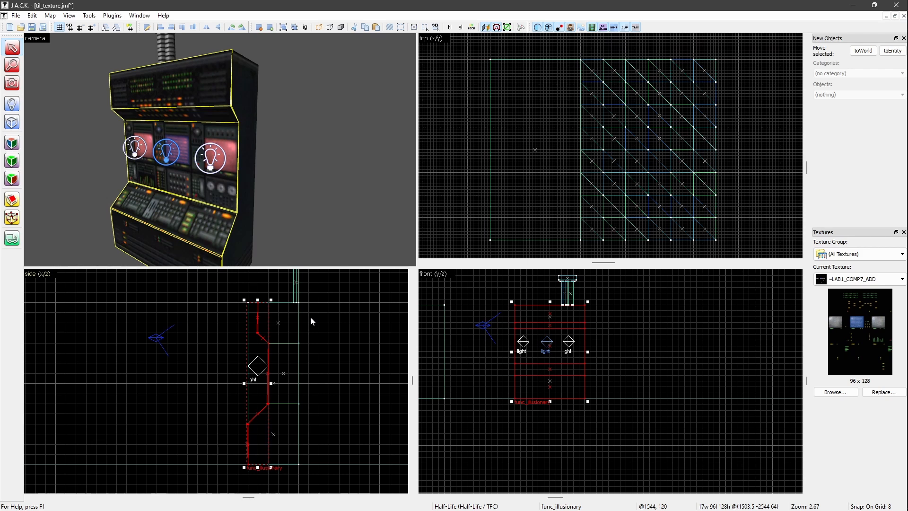
Check the surface properties of the overlay's upper ~LAB1_COMP7_ADD face and view the console front up close
{"action": "left_click", "coordinate": [12, 143]}
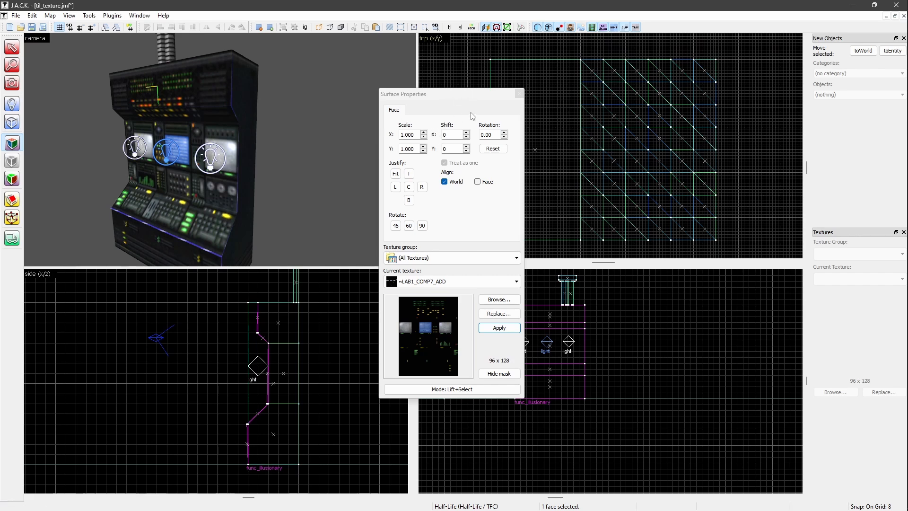
{"action": "left_click", "coordinate": [520, 94]}
{"action": "key", "text": "z"}
{"action": "key", "text": "w"}
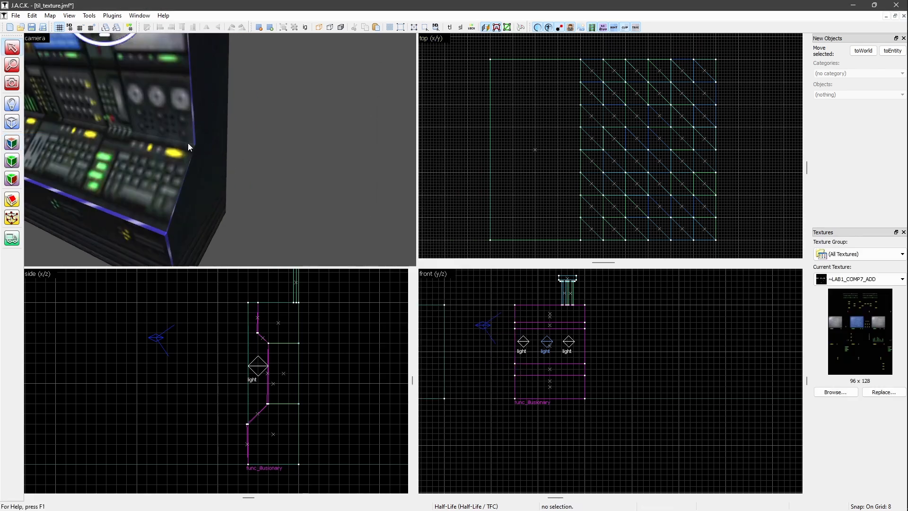
{"action": "key", "text": "z"}
Move the console's func_illusionary overlay 0.9 units along X with the Transformation tool
{"action": "left_click", "coordinate": [222, 156]}
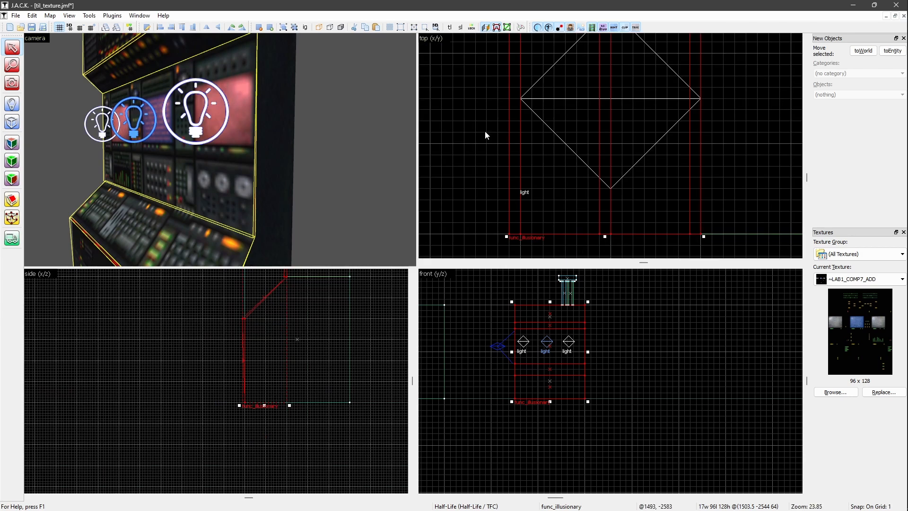
{"action": "key", "text": "ctrl+m"}
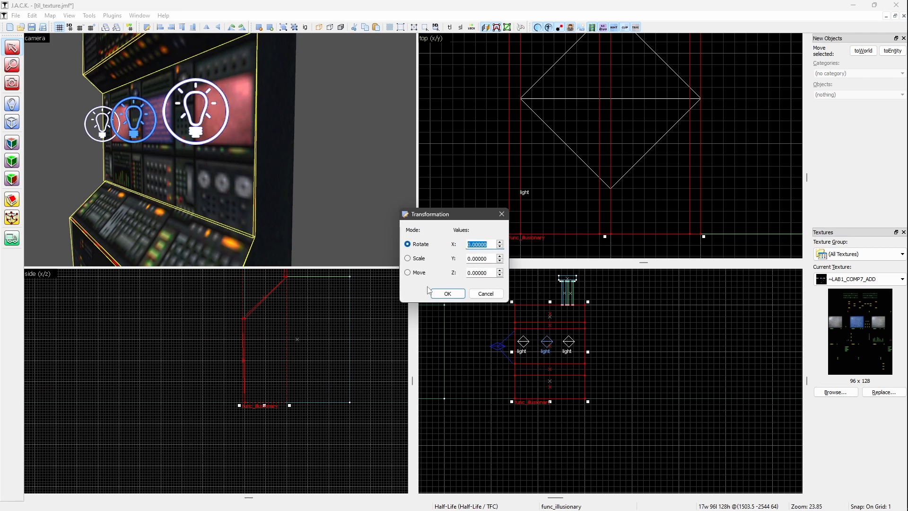
{"action": "left_click", "coordinate": [408, 273]}
{"action": "double_click", "coordinate": [478, 244]}
{"action": "type", "text": "0.9"}
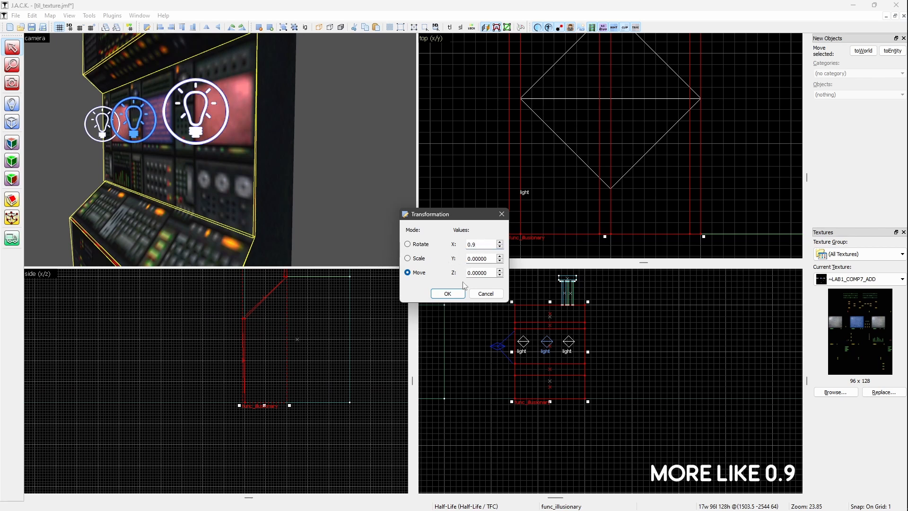
{"action": "left_click", "coordinate": [448, 293]}
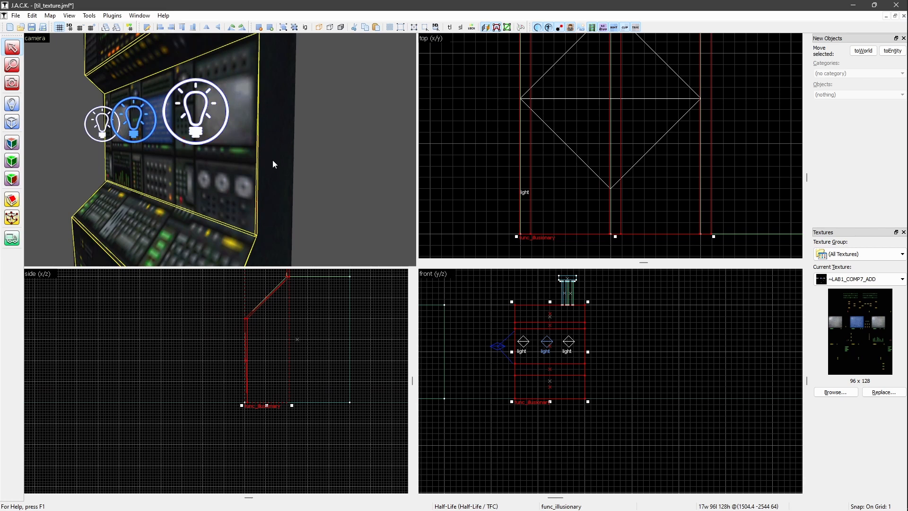
Examine how the func_illusionary overlay's profile meets the console front and its sloped edge in the side view
{"action": "scroll", "coordinate": [274, 296], "scroll_direction": "up", "scroll_amount": 3}
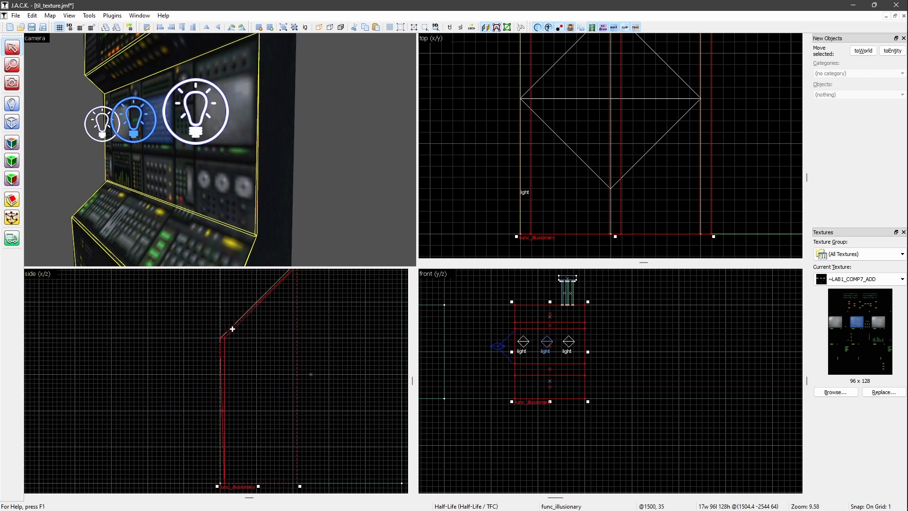
{"action": "scroll", "coordinate": [234, 333], "scroll_direction": "down", "scroll_amount": 3}
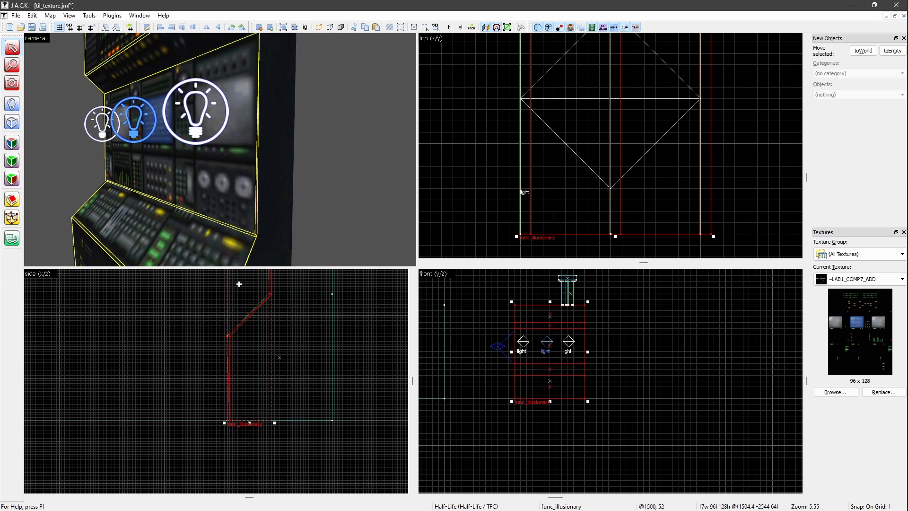
{"action": "scroll", "coordinate": [231, 340], "scroll_direction": "up", "scroll_amount": 10}
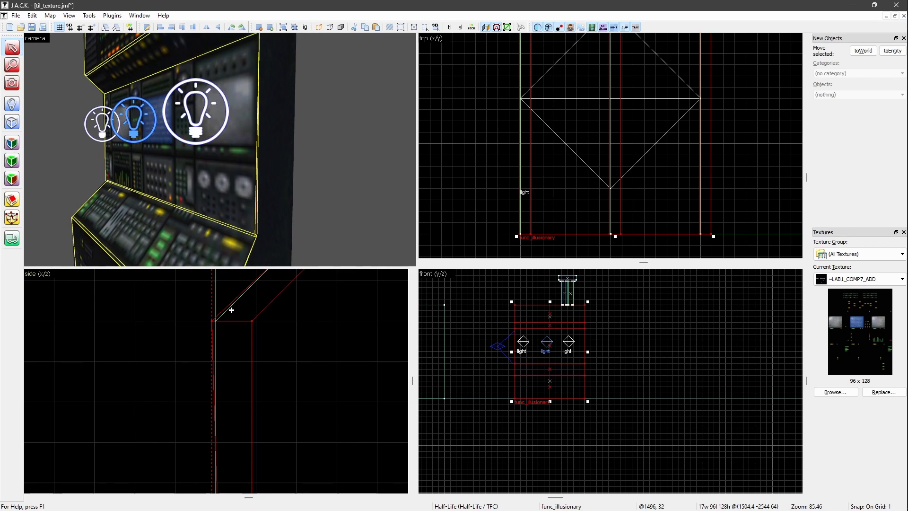
{"action": "scroll", "coordinate": [299, 150], "scroll_direction": "down", "scroll_amount": 5}
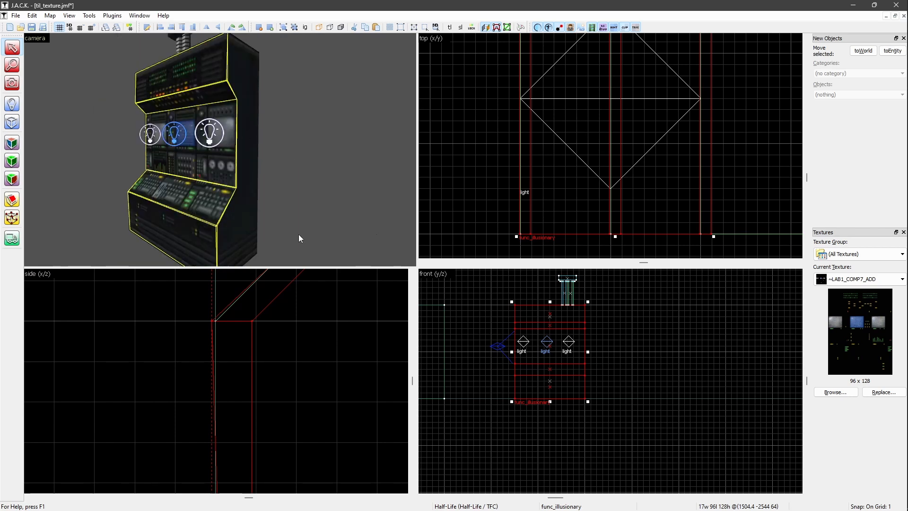
Try placing a copy of the console and its overlay beside the original in the top view, and delete the copy
{"action": "scroll", "coordinate": [485, 139], "scroll_direction": "down", "scroll_amount": 6}
{"action": "left_click", "coordinate": [252, 138], "text": "ctrl"}
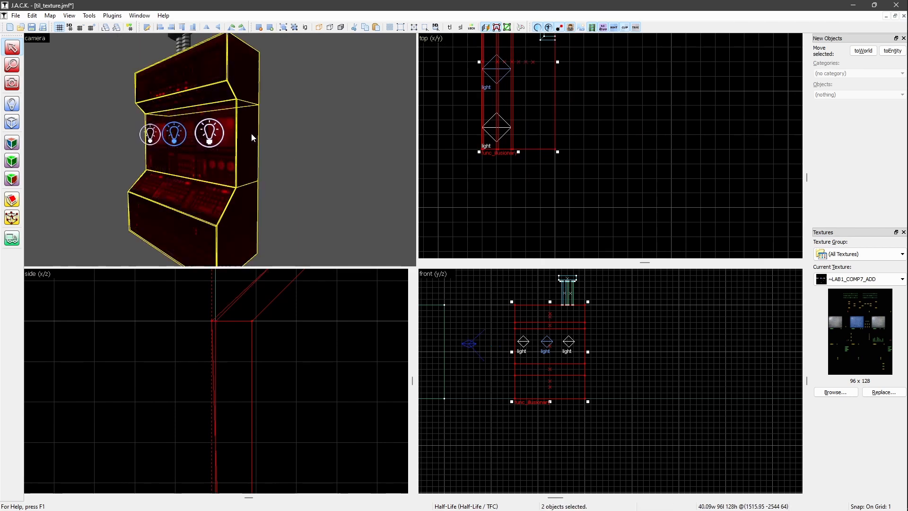
{"action": "key", "text": "ctrl+v"}
{"action": "scroll", "coordinate": [565, 137], "scroll_direction": "down", "scroll_amount": 3}
{"action": "left_click_drag", "start_coordinate": [535, 109], "coordinate": [542, 188]}
{"action": "scroll", "coordinate": [533, 164], "scroll_direction": "up", "scroll_amount": 6}
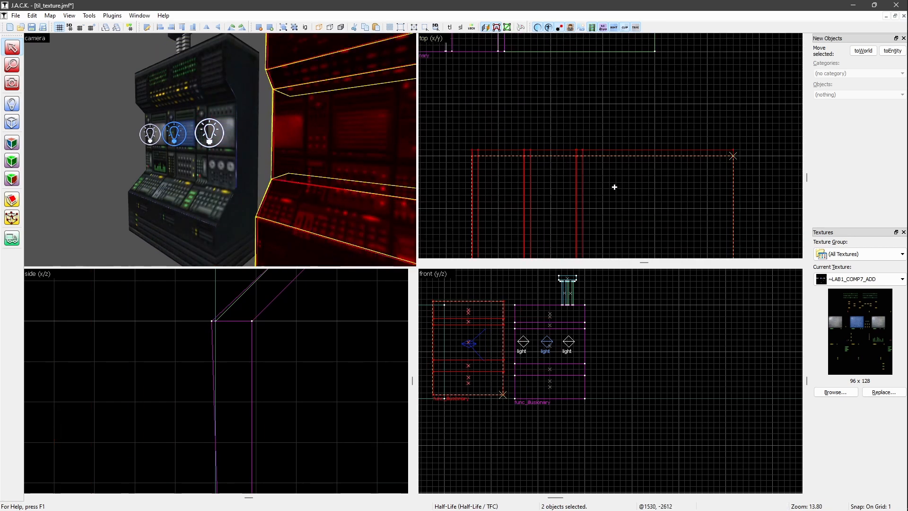
{"action": "left_click_drag", "start_coordinate": [622, 184], "coordinate": [622, 183]}
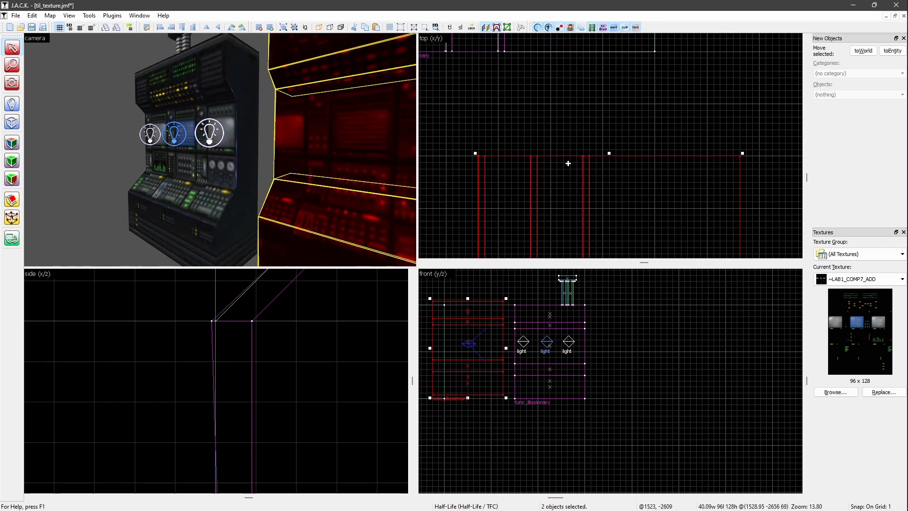
{"action": "key", "text": "Delete"}
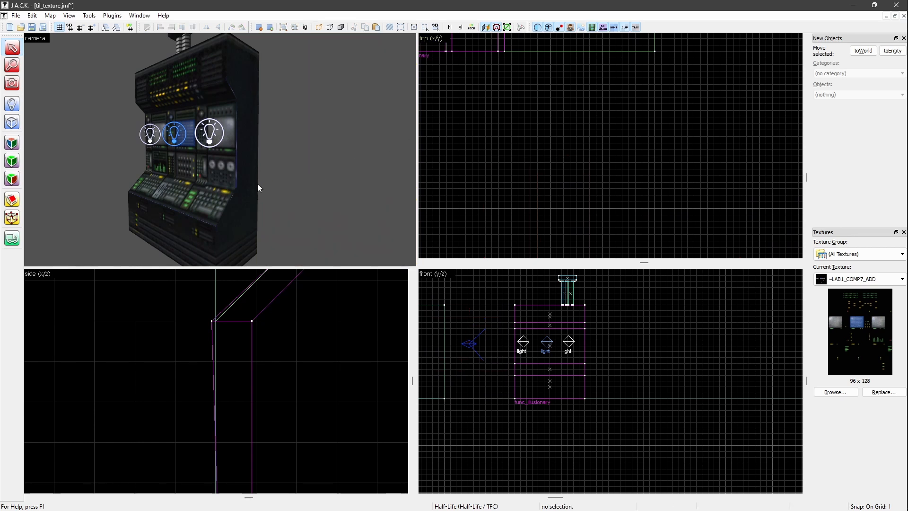
Undo the console copy and the overlay's 0.9-unit move
{"action": "key", "text": "ctrl+z"}
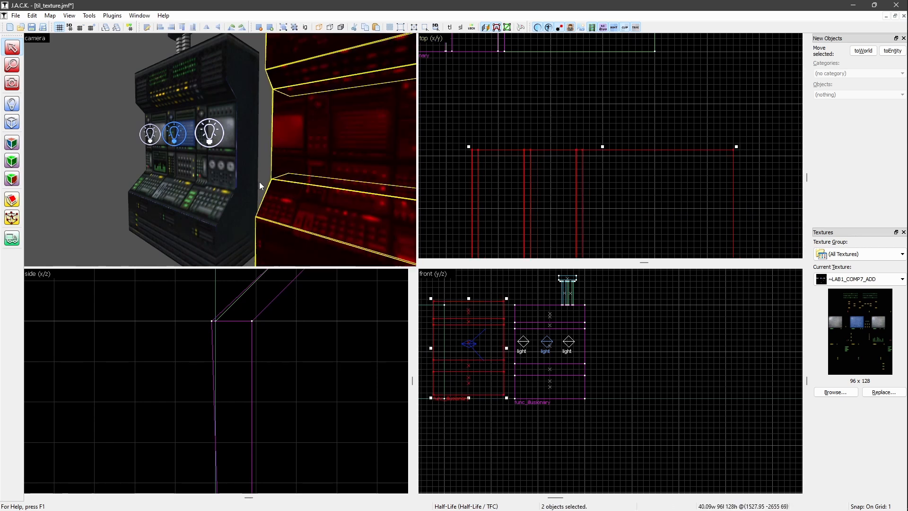
{"action": "key", "text": "ctrl+y"}
{"action": "key", "text": "ctrl+z"}
{"action": "left_click", "coordinate": [495, 142]}
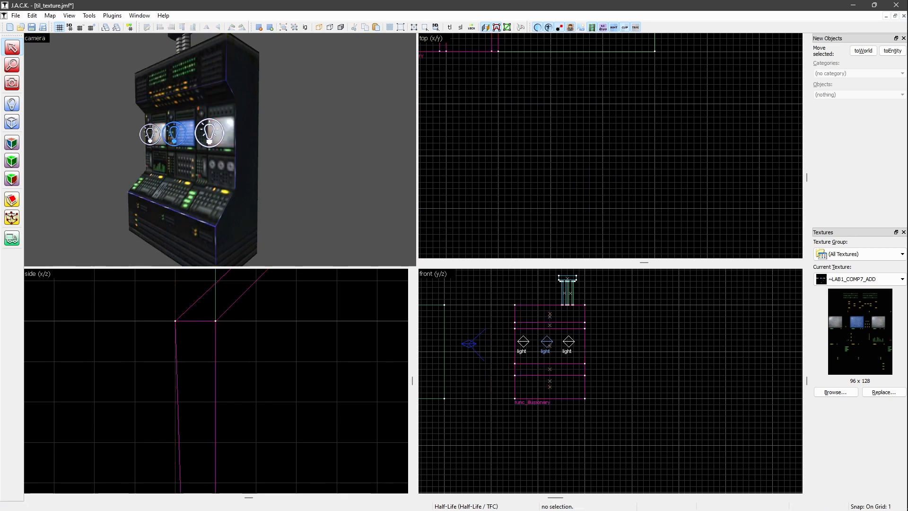
Select the console's func_illusionary overlay and examine its offset along the console's lower front edges up close
{"action": "left_click", "coordinate": [184, 194]}
{"action": "scroll", "coordinate": [262, 371], "scroll_direction": "down", "scroll_amount": 5}
{"action": "scroll", "coordinate": [277, 307], "scroll_direction": "down", "scroll_amount": 1}
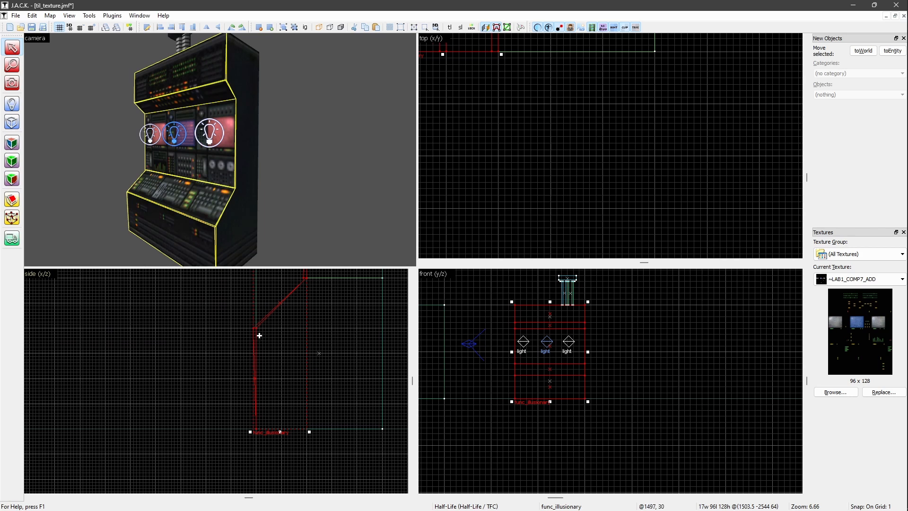
{"action": "middle_click_drag", "start_coordinate": [229, 152], "coordinate": [180, 144]}
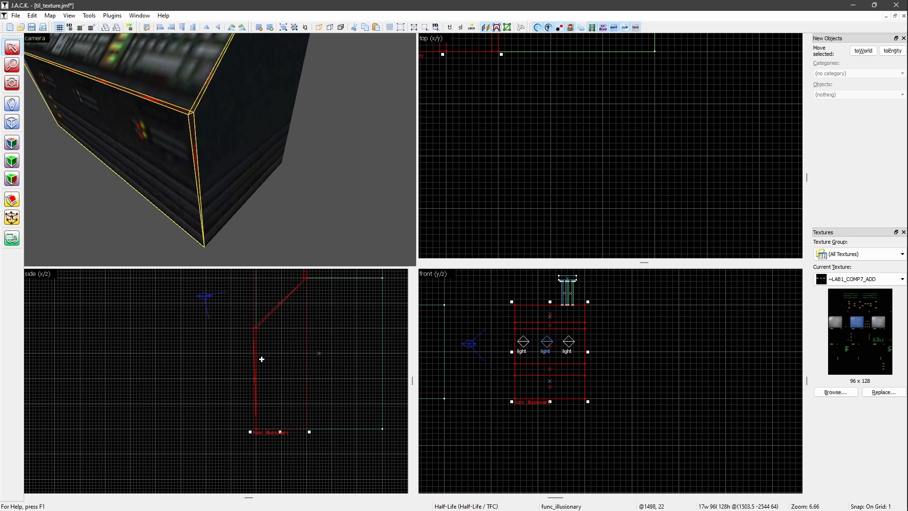
{"action": "key", "text": "Up"}
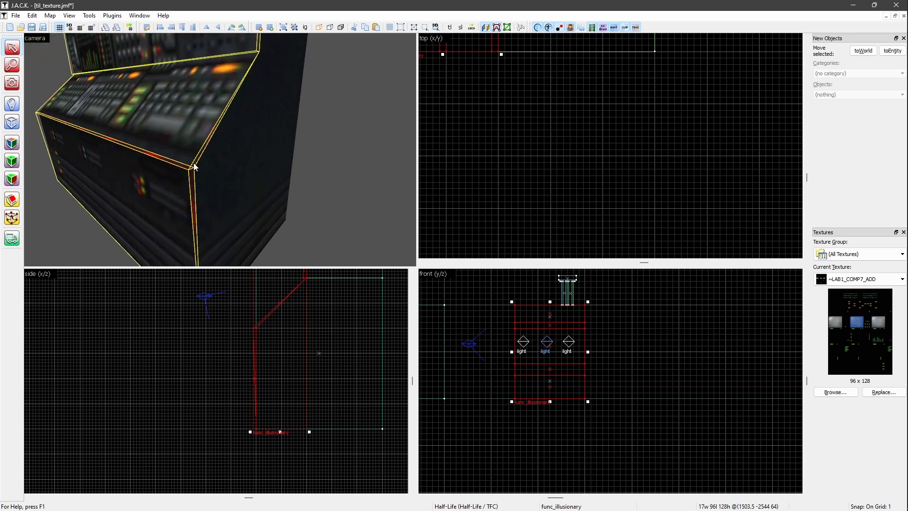
{"action": "key", "text": "z"}
{"action": "key", "text": "z"}
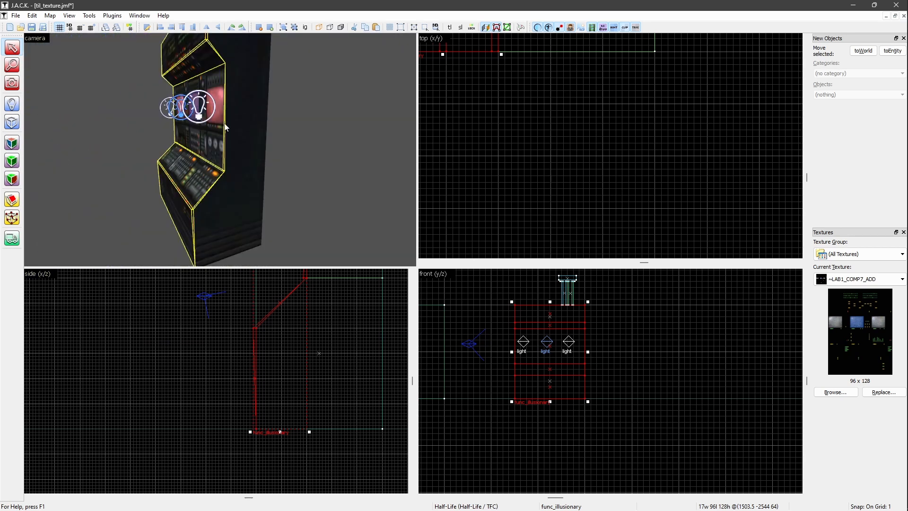
Deselect the overlay and examine its glowing screens and buttons from the side of the console
{"action": "left_click", "coordinate": [457, 132]}
{"action": "key", "text": "z"}
{"action": "key", "text": "w"}
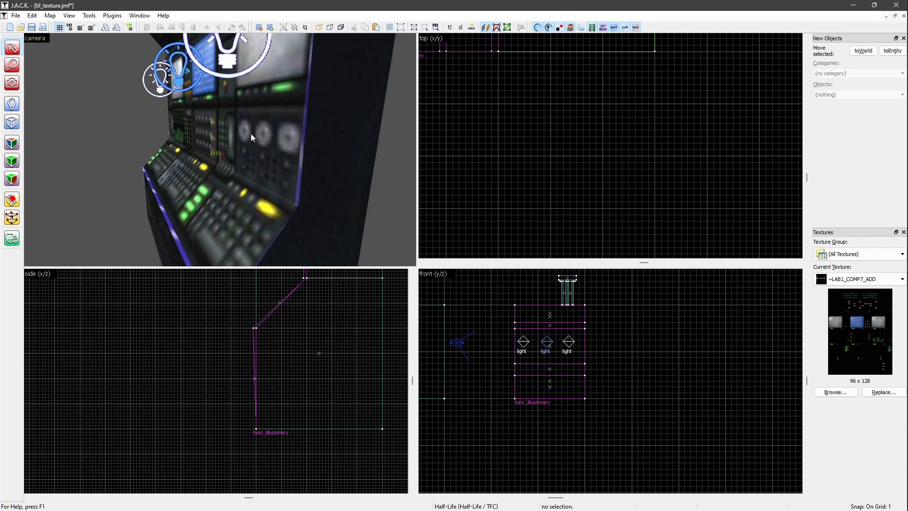
{"action": "key", "text": "Up"}
{"action": "key", "text": "Up"}
{"action": "key", "text": "Down"}
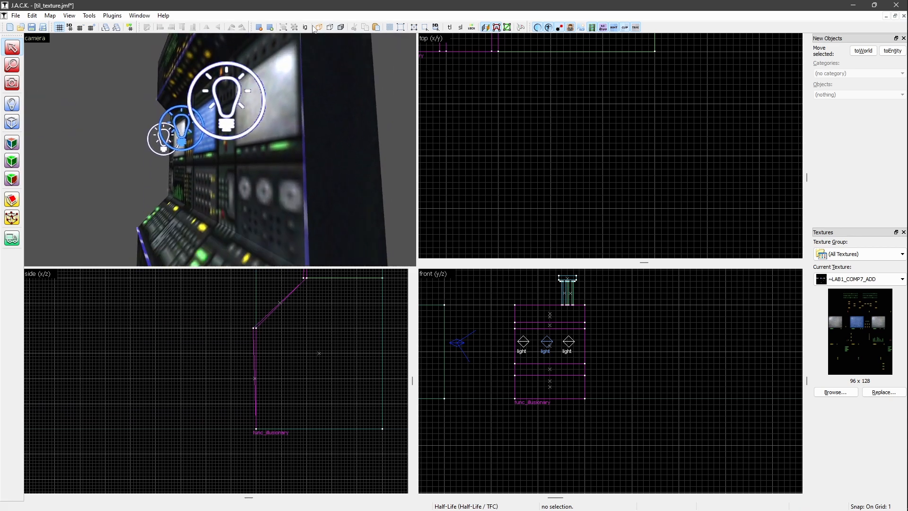
With Ignore Groups on, stretch the overlay's middle screen brush down to the console's base in the side view
{"action": "left_click", "coordinate": [305, 27]}
{"action": "left_click", "coordinate": [272, 149]}
{"action": "key", "text": "s"}
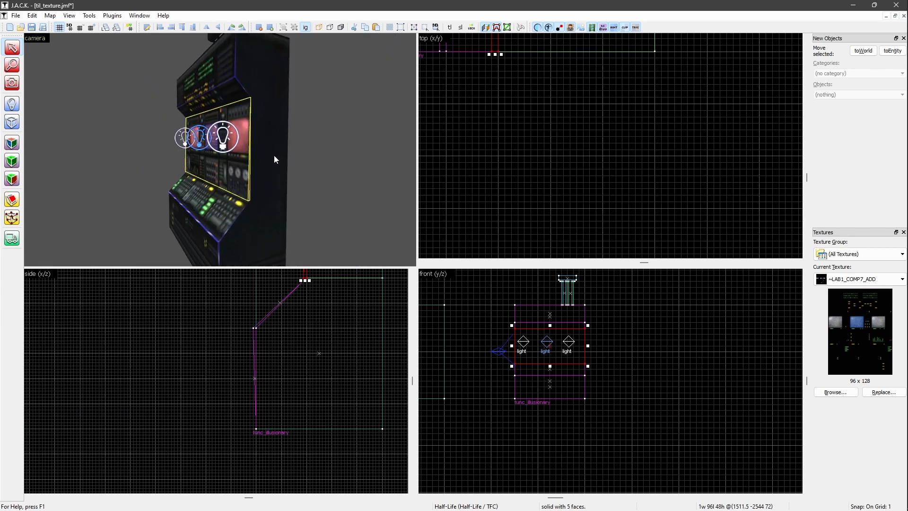
{"action": "scroll", "coordinate": [274, 159], "scroll_direction": "up", "scroll_amount": 2}
{"action": "scroll", "coordinate": [294, 314], "scroll_direction": "down", "scroll_amount": 3}
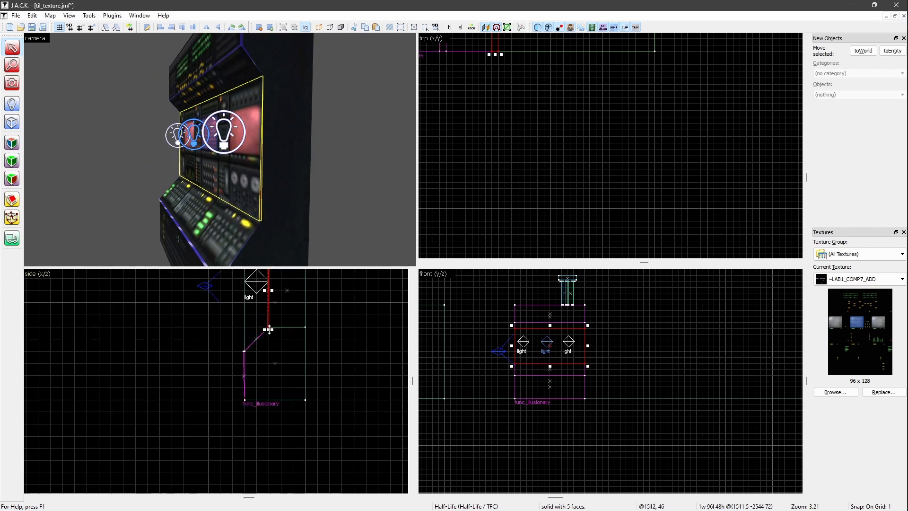
{"action": "mouse_move", "coordinate": [269, 330]}
{"action": "left_mouse_down"}
{"action": "mouse_move", "coordinate": [300, 382]}
{"action": "mouse_move", "coordinate": [279, 410]}
{"action": "left_mouse_up"}
{"action": "scroll", "coordinate": [299, 390], "scroll_direction": "up", "scroll_amount": 3}
{"action": "left_click", "coordinate": [344, 392]}
Try stretching the overlay's middle brush far below the console's base, and undo the stretch
{"action": "middle_click_drag", "start_coordinate": [231, 129], "coordinate": [186, 167]}
{"action": "scroll", "coordinate": [232, 130], "scroll_direction": "up", "scroll_amount": 3}
{"action": "scroll", "coordinate": [231, 129], "scroll_direction": "down", "scroll_amount": 3}
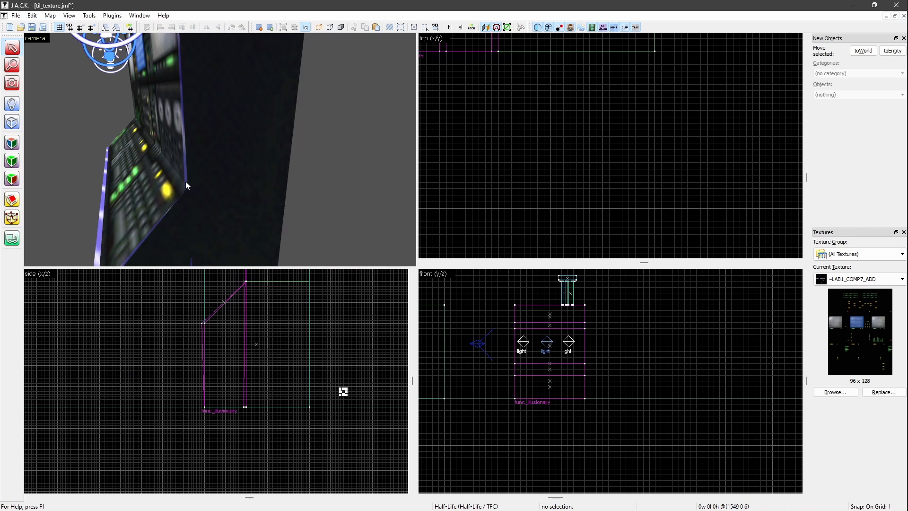
{"action": "left_click", "coordinate": [176, 141]}
{"action": "scroll", "coordinate": [284, 326], "scroll_direction": "down", "scroll_amount": 3}
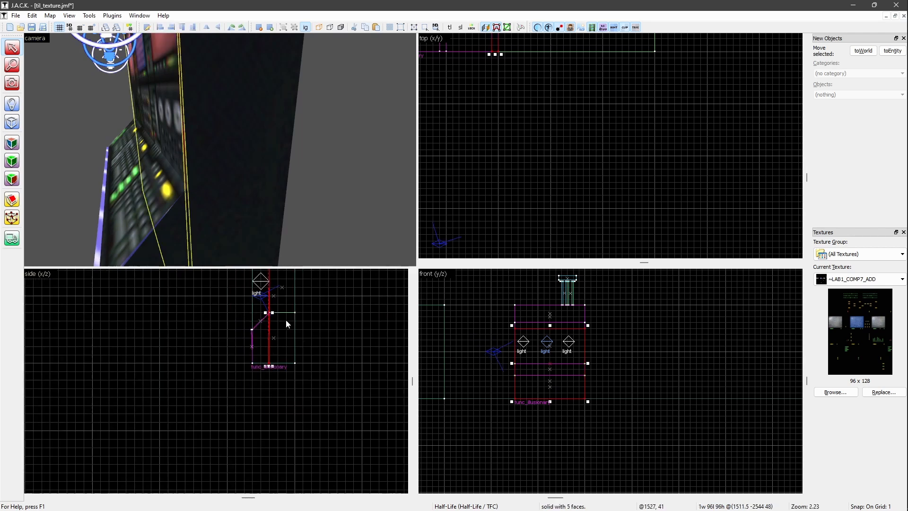
{"action": "left_click_drag", "start_coordinate": [272, 360], "coordinate": [301, 468]}
{"action": "left_click", "coordinate": [344, 380]}
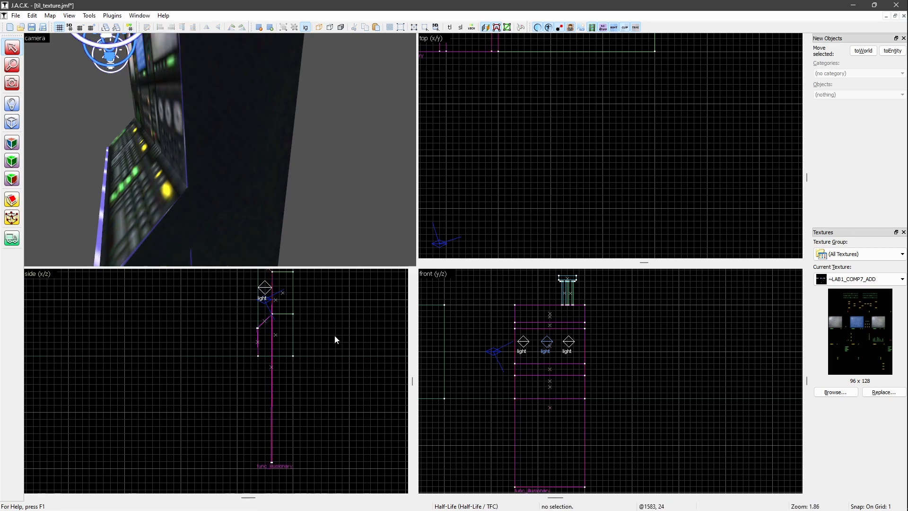
{"action": "key", "text": "ctrl+z"}
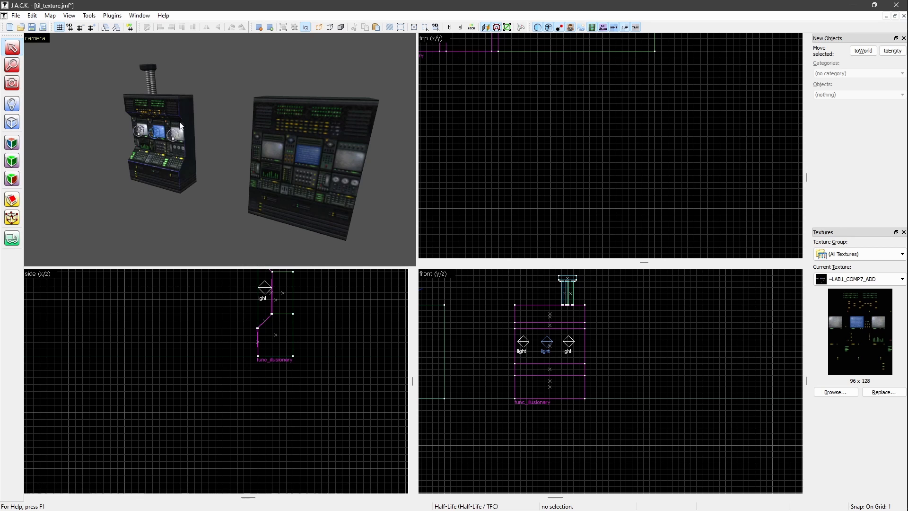
{"action": "left_click", "coordinate": [158, 136]}
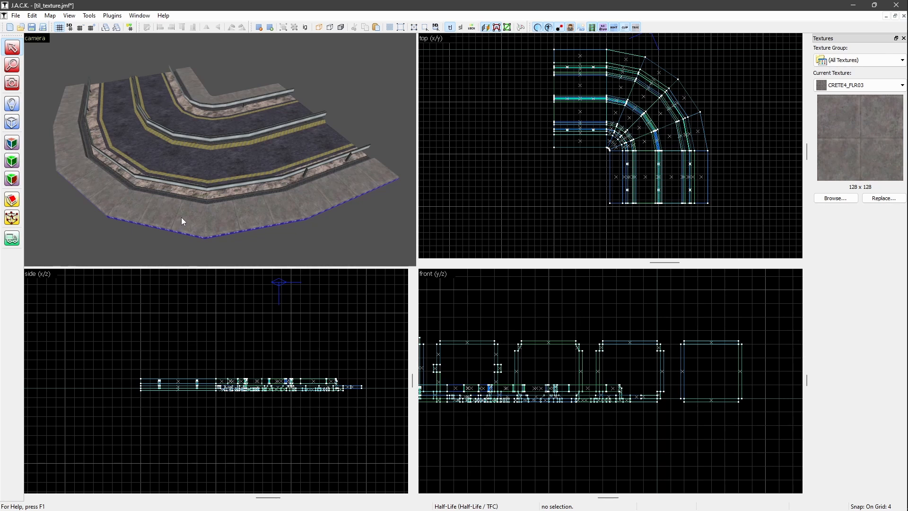
Check the surface properties of the CRETE4_FLR03 faces along the outer sidewalk of the road bend
{"action": "left_click", "coordinate": [12, 142]}
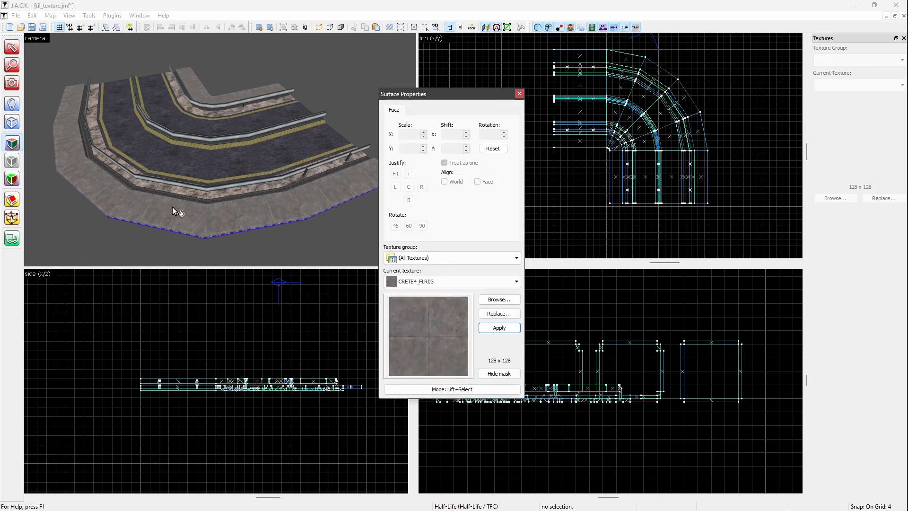
{"action": "left_click", "coordinate": [229, 208]}
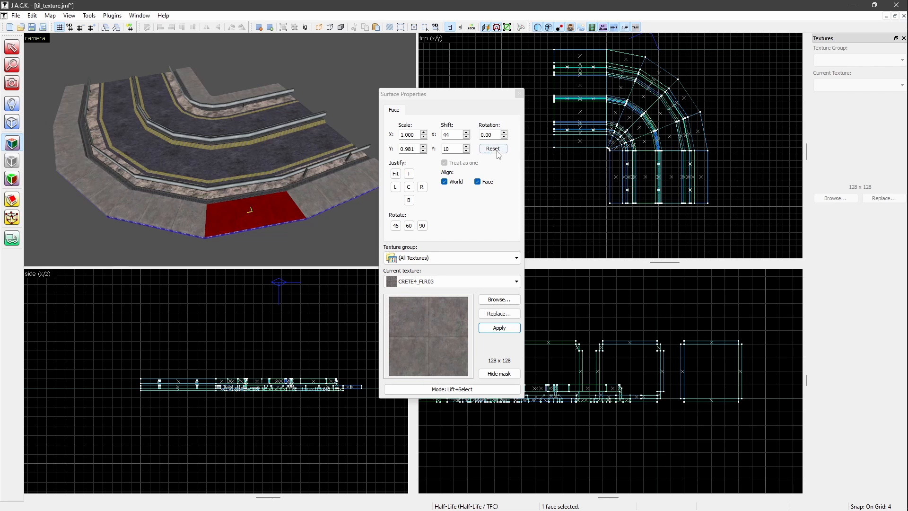
{"action": "left_click", "coordinate": [151, 208]}
{"action": "left_click", "coordinate": [82, 163]}
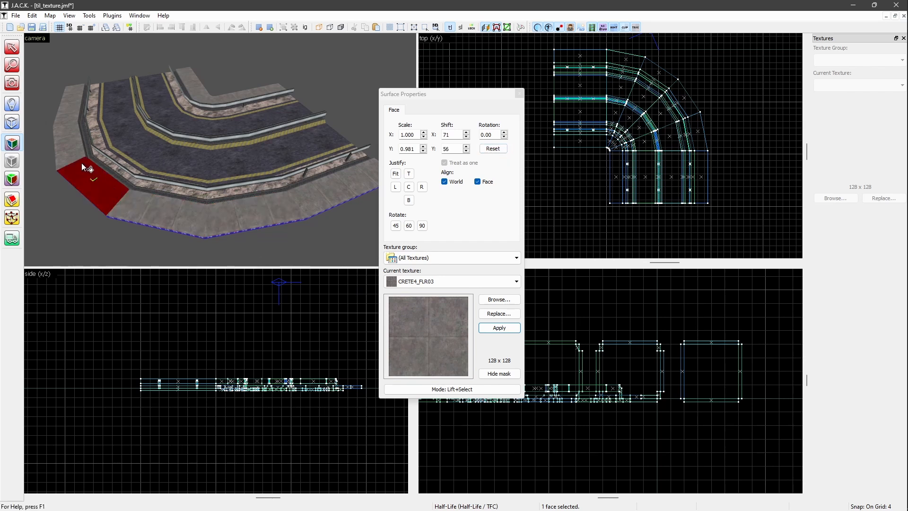